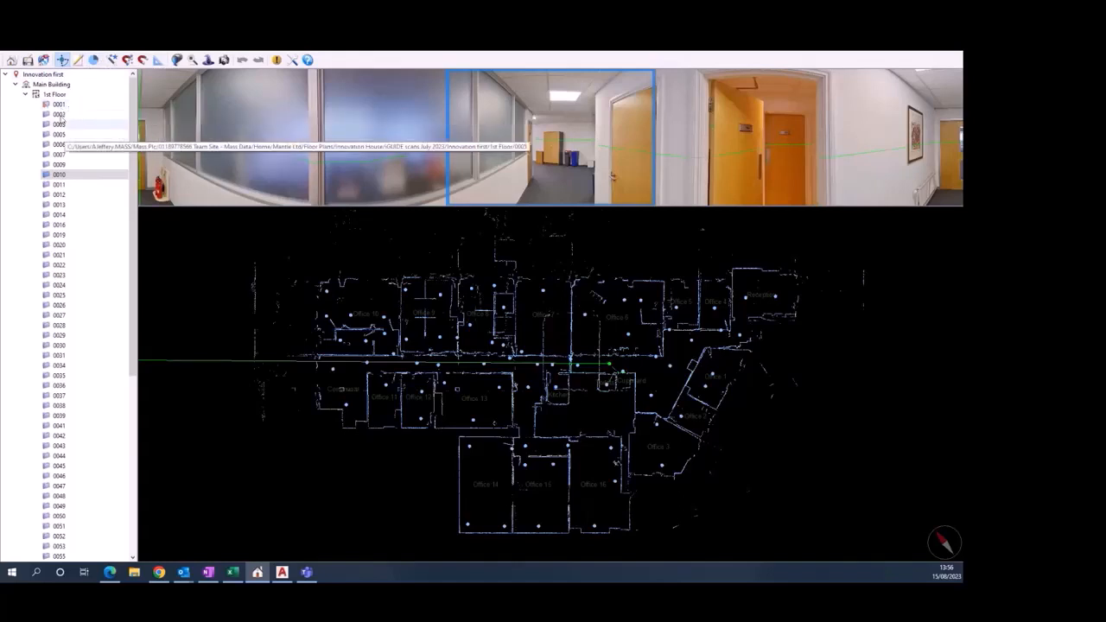
- Show the panorama of scan 0001 in the reception and undo the trial edit of the Reception label
{"action": "left_click", "coordinate": [58, 105]}
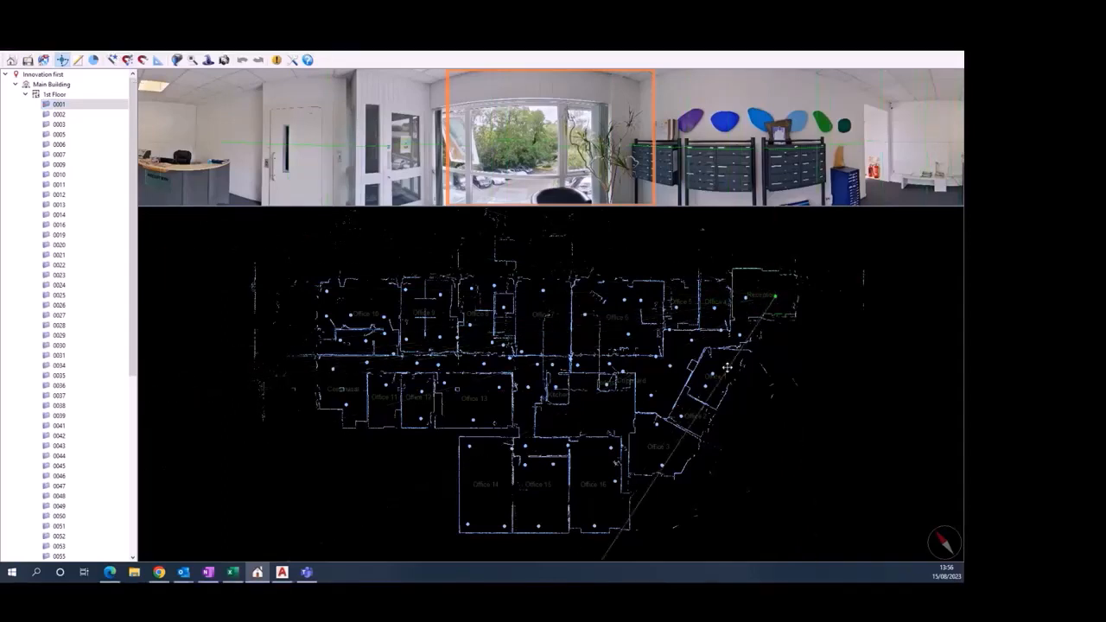
{"action": "left_click", "coordinate": [78, 62]}
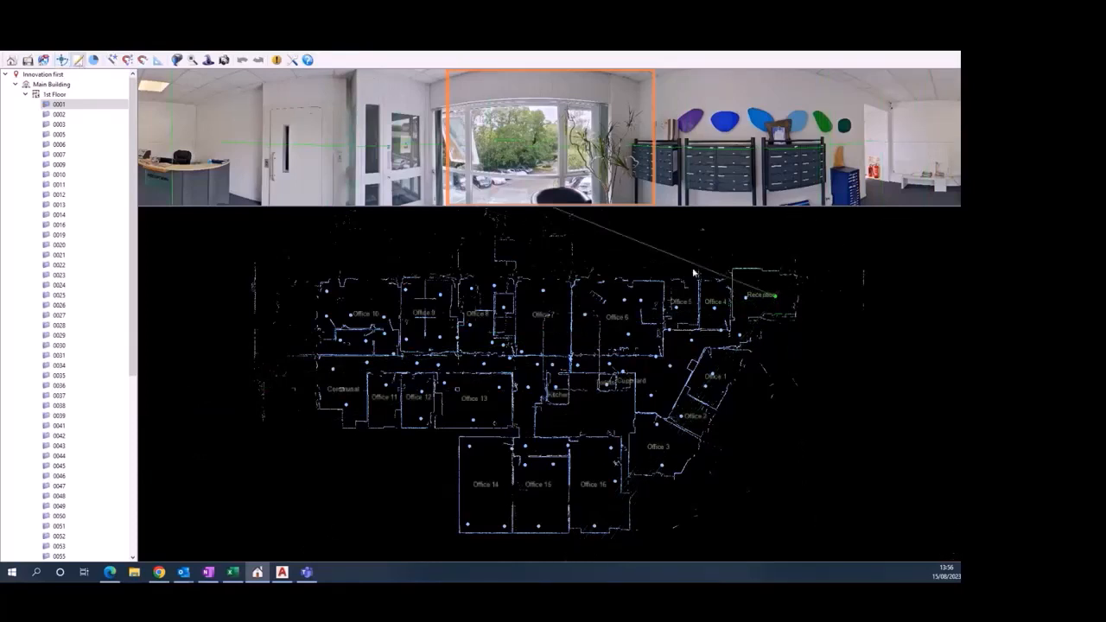
{"action": "left_click", "coordinate": [775, 299]}
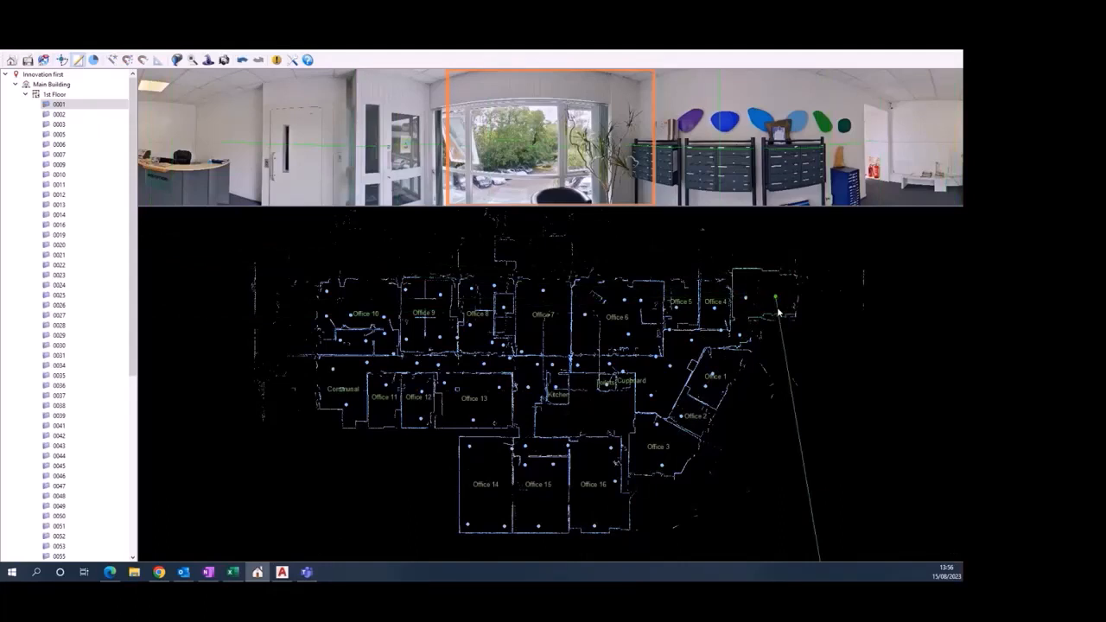
{"action": "key", "text": "ctrl+z"}
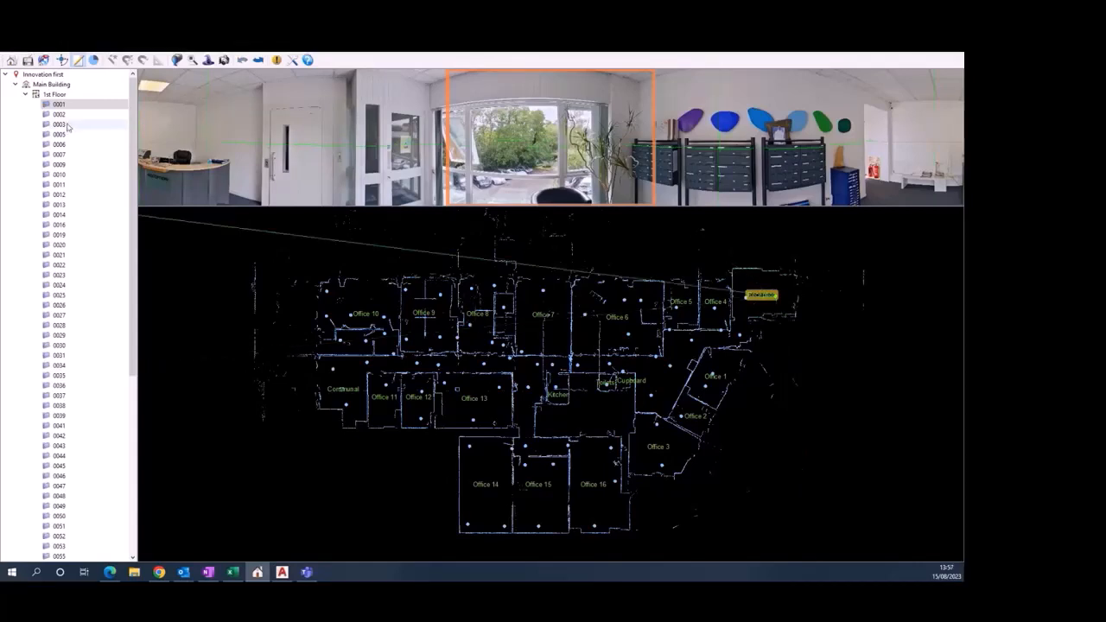
{"action": "left_click", "coordinate": [62, 60]}
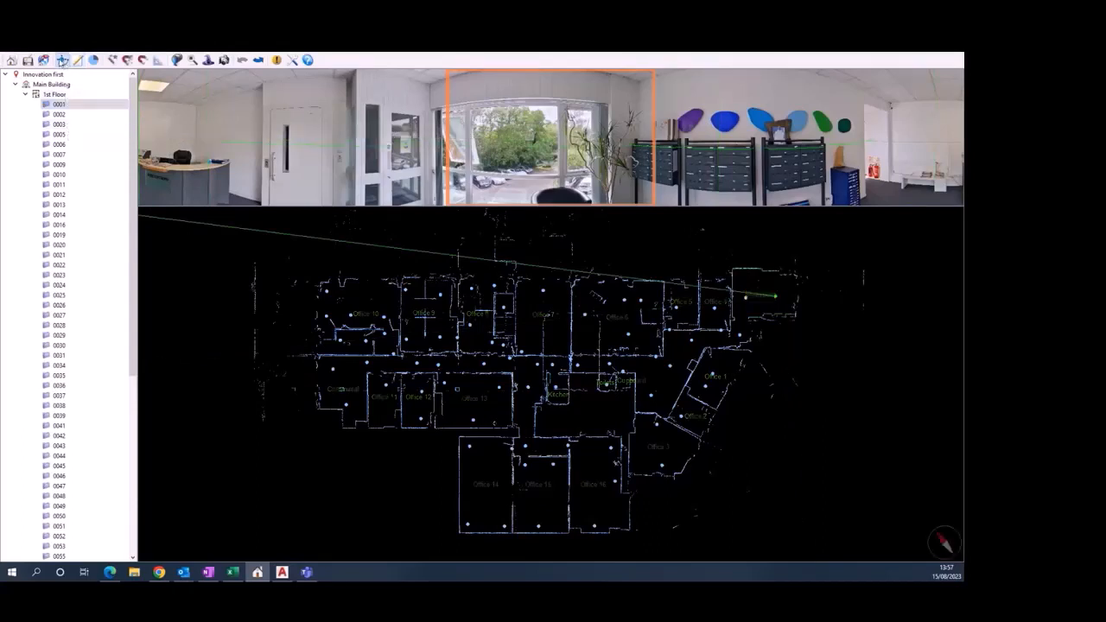
- Try moving scan 0013 from the corridor by the kitchen into Office 7, and return it to its original position
{"action": "left_click", "coordinate": [59, 205]}
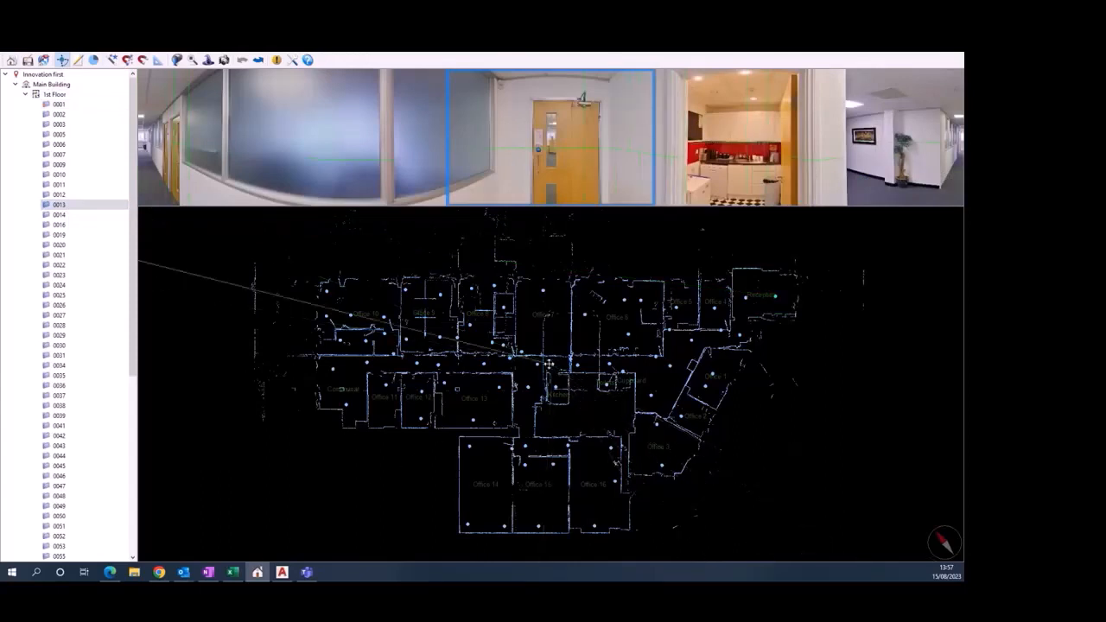
{"action": "scroll", "coordinate": [551, 361], "scroll_direction": "up", "scroll_amount": 5}
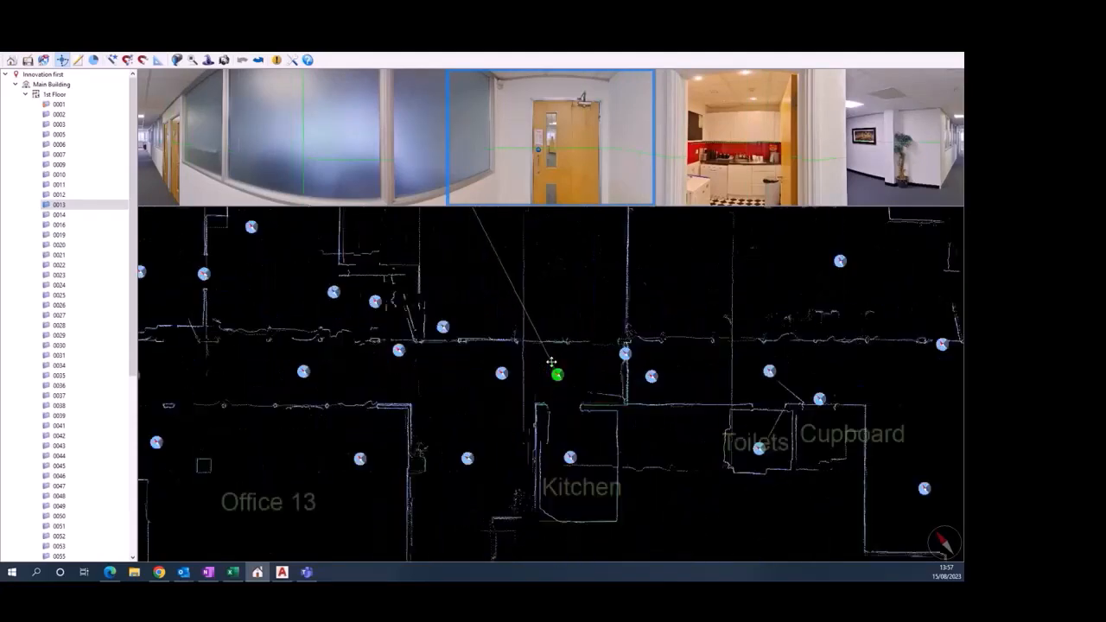
{"action": "mouse_move", "coordinate": [620, 417]}
{"action": "left_mouse_down"}
{"action": "mouse_move", "coordinate": [720, 321]}
{"action": "mouse_move", "coordinate": [536, 319]}
{"action": "mouse_move", "coordinate": [607, 331]}
{"action": "left_mouse_up"}
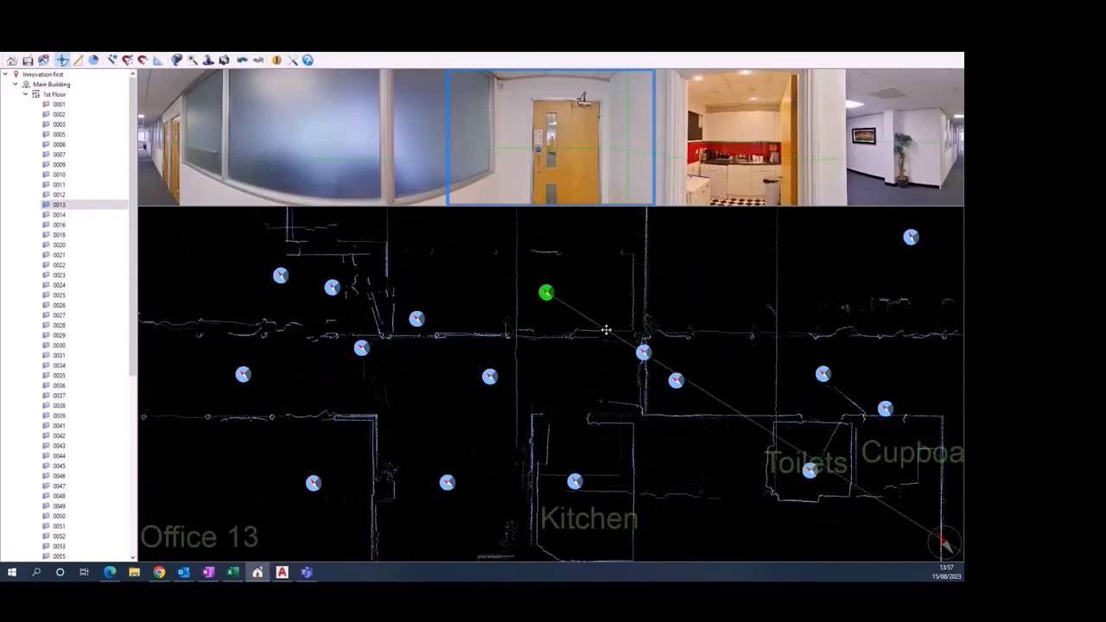
{"action": "scroll", "coordinate": [607, 331], "scroll_direction": "down", "scroll_amount": 5}
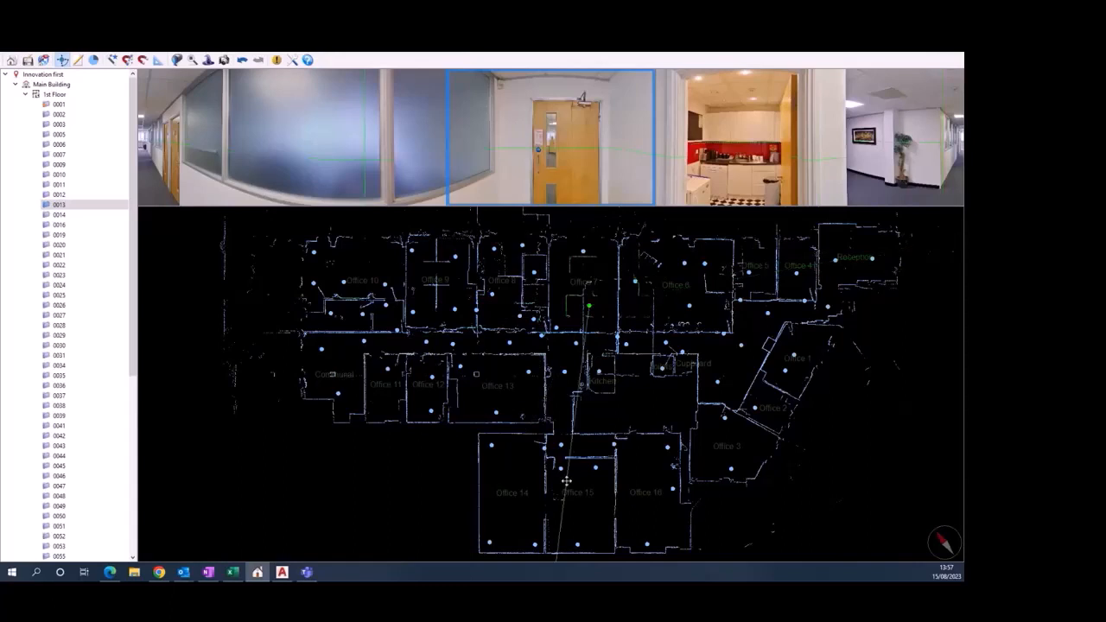
{"action": "mouse_move", "coordinate": [586, 268]}
{"action": "left_mouse_down"}
{"action": "mouse_move", "coordinate": [560, 315]}
{"action": "mouse_move", "coordinate": [554, 389]}
{"action": "mouse_move", "coordinate": [569, 336]}
{"action": "left_mouse_up"}
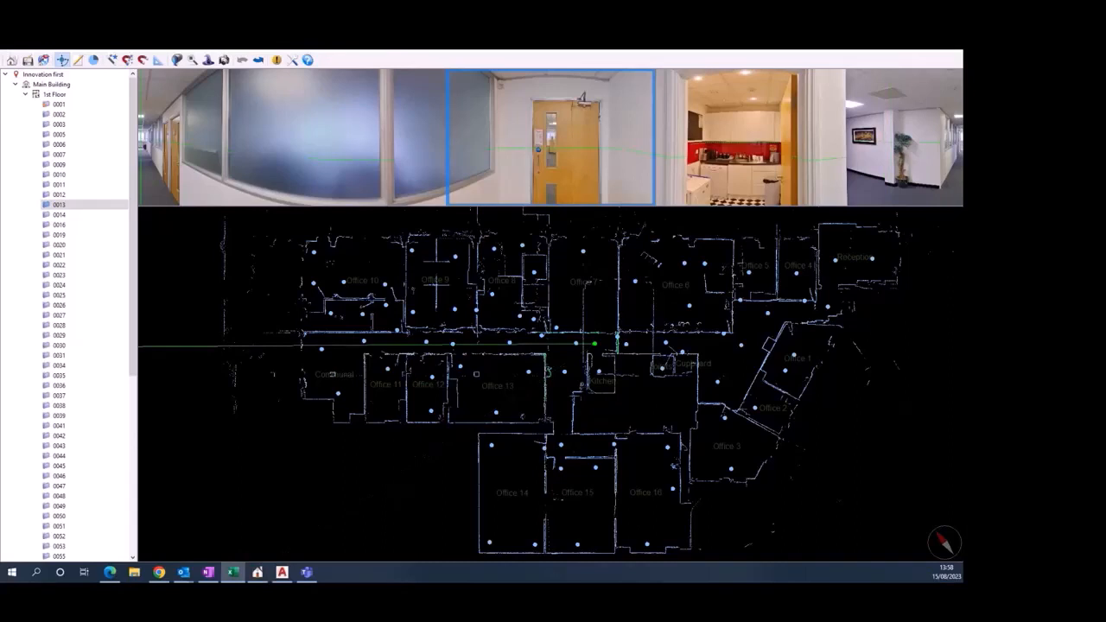
- Switch to the iGUIDE preview in the browser and measure the reception's width and length on the floor plan
{"action": "left_click", "coordinate": [195, 54]}
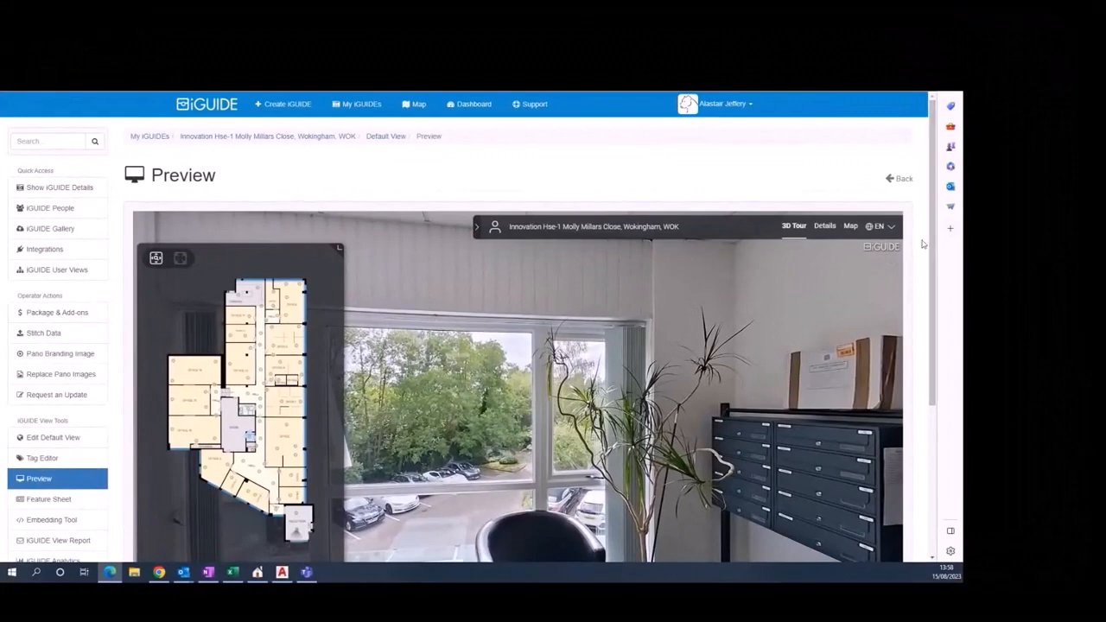
{"action": "scroll", "coordinate": [922, 247], "scroll_direction": "down", "scroll_amount": 1}
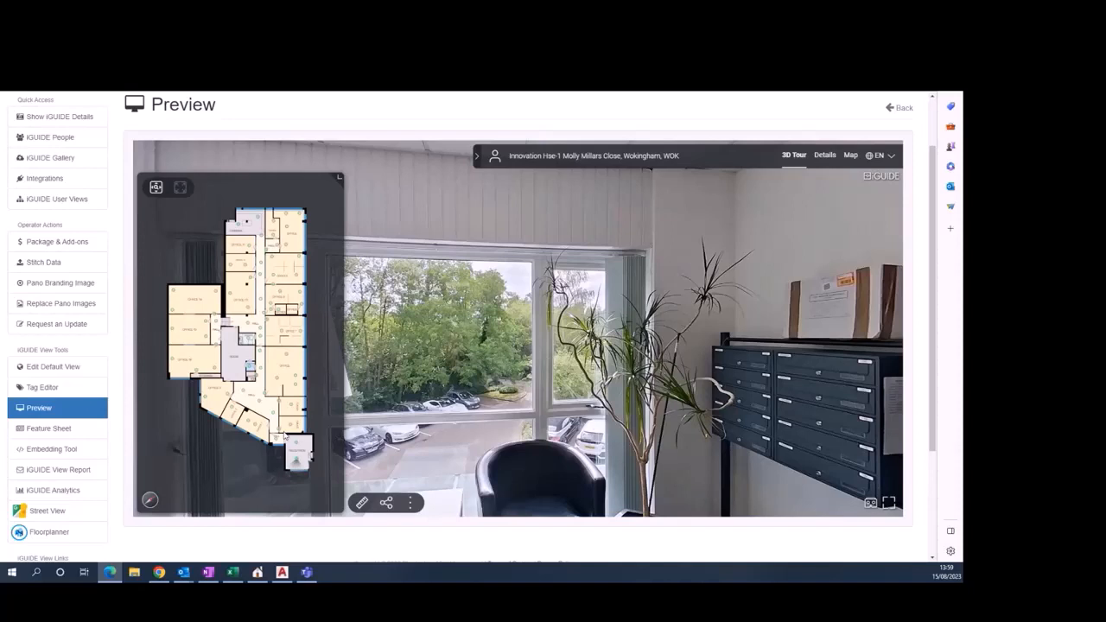
{"action": "left_click", "coordinate": [362, 505]}
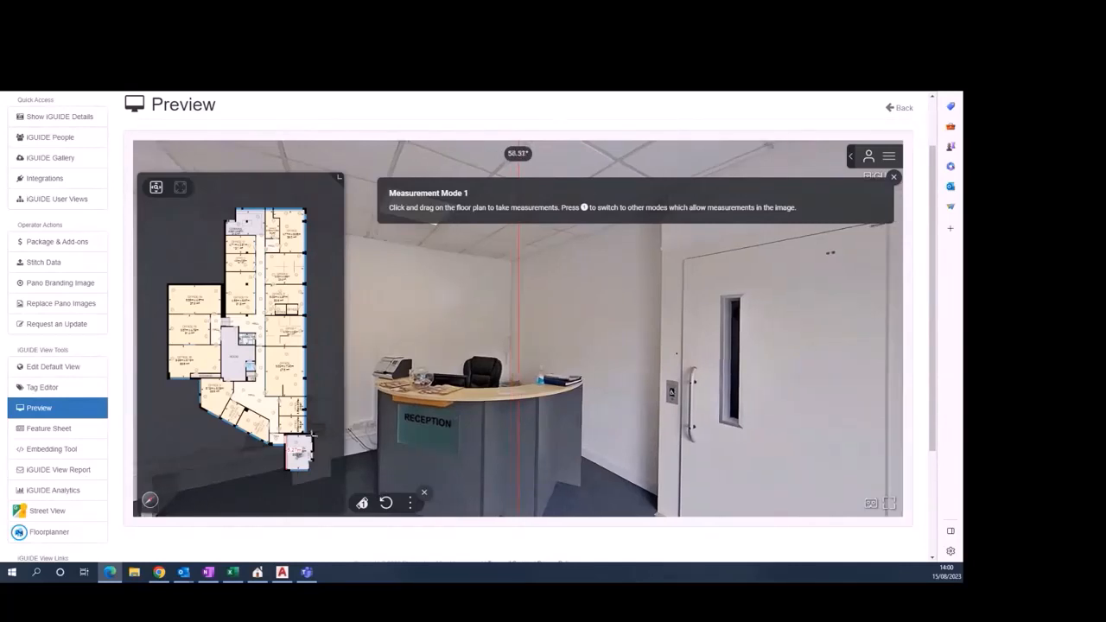
{"action": "left_click_drag", "start_coordinate": [314, 434], "coordinate": [286, 434]}
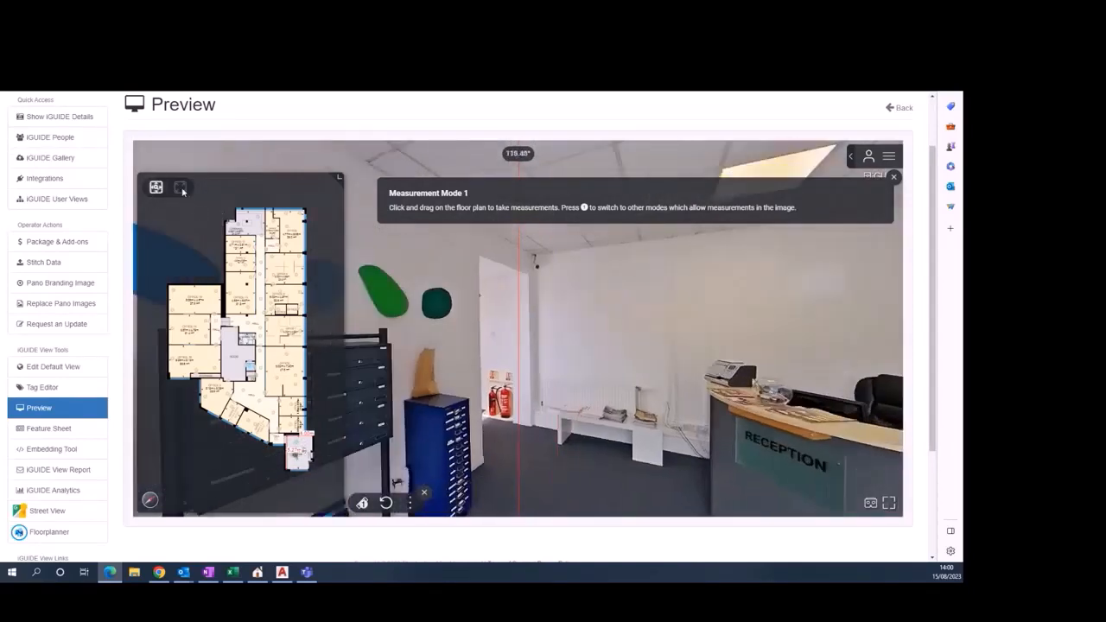
{"action": "scroll", "coordinate": [278, 422], "scroll_direction": "up", "scroll_amount": 2}
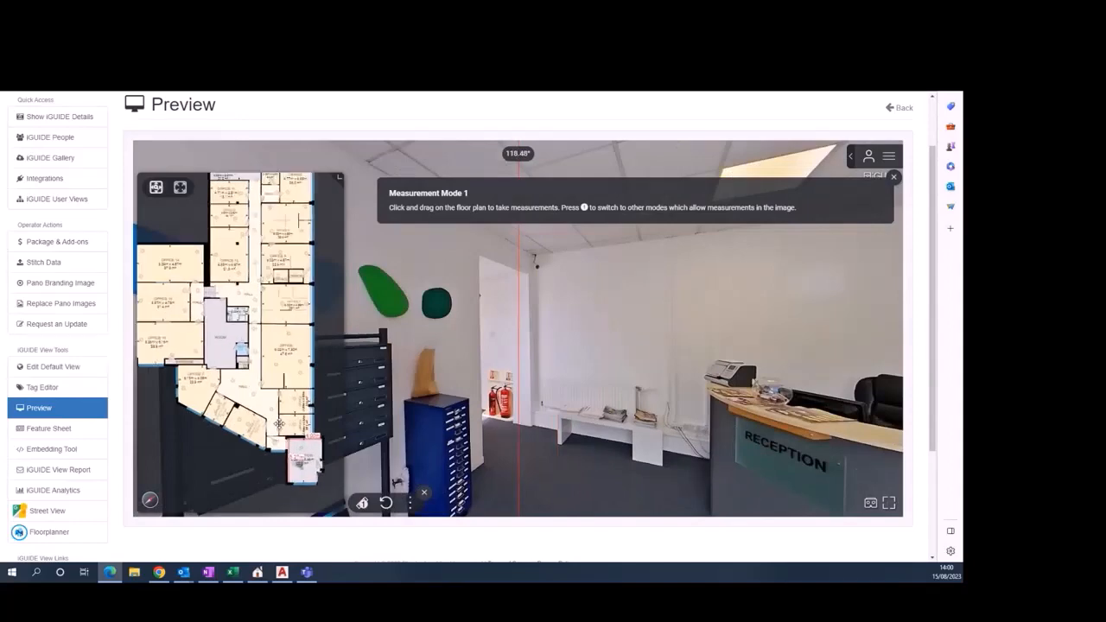
{"action": "scroll", "coordinate": [280, 424], "scroll_direction": "up", "scroll_amount": 5}
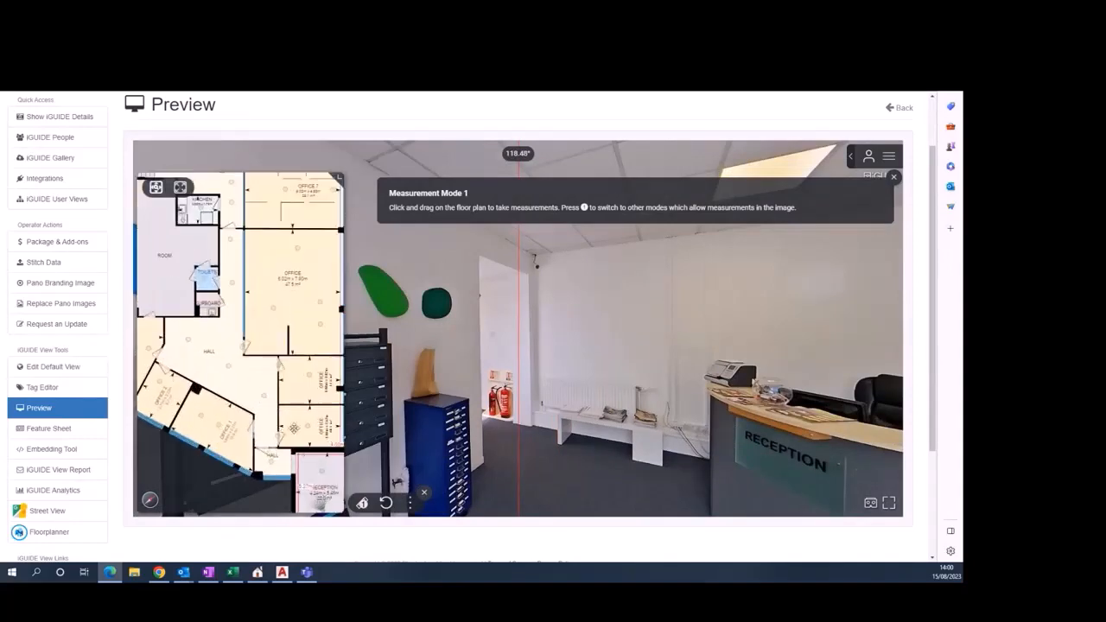
{"action": "scroll", "coordinate": [294, 428], "scroll_direction": "up", "scroll_amount": 3}
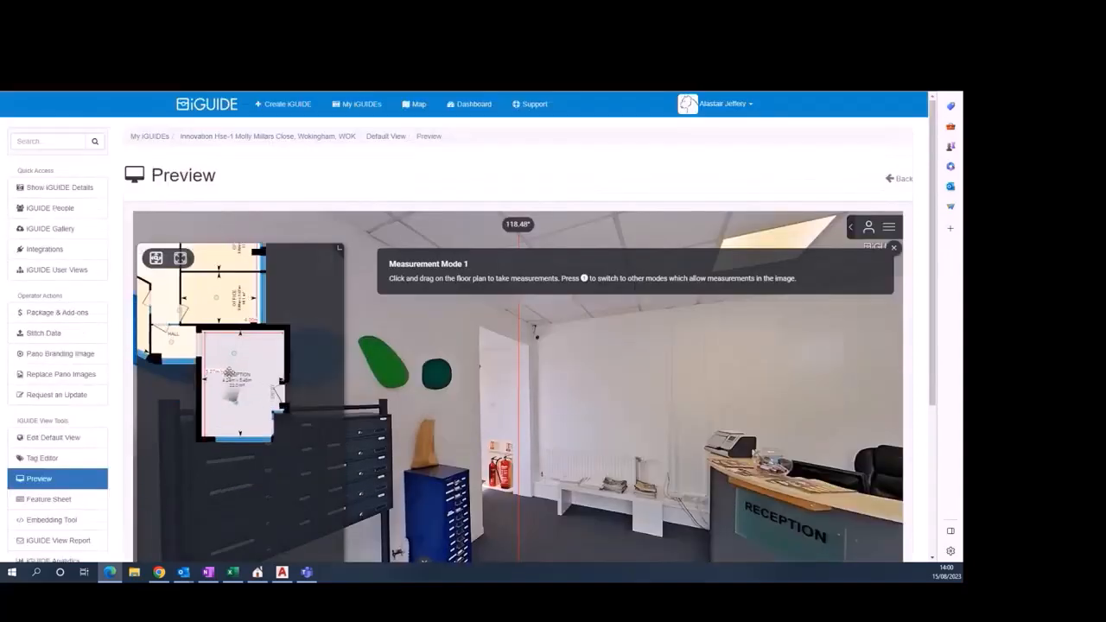
{"action": "scroll", "coordinate": [229, 374], "scroll_direction": "up", "scroll_amount": 3}
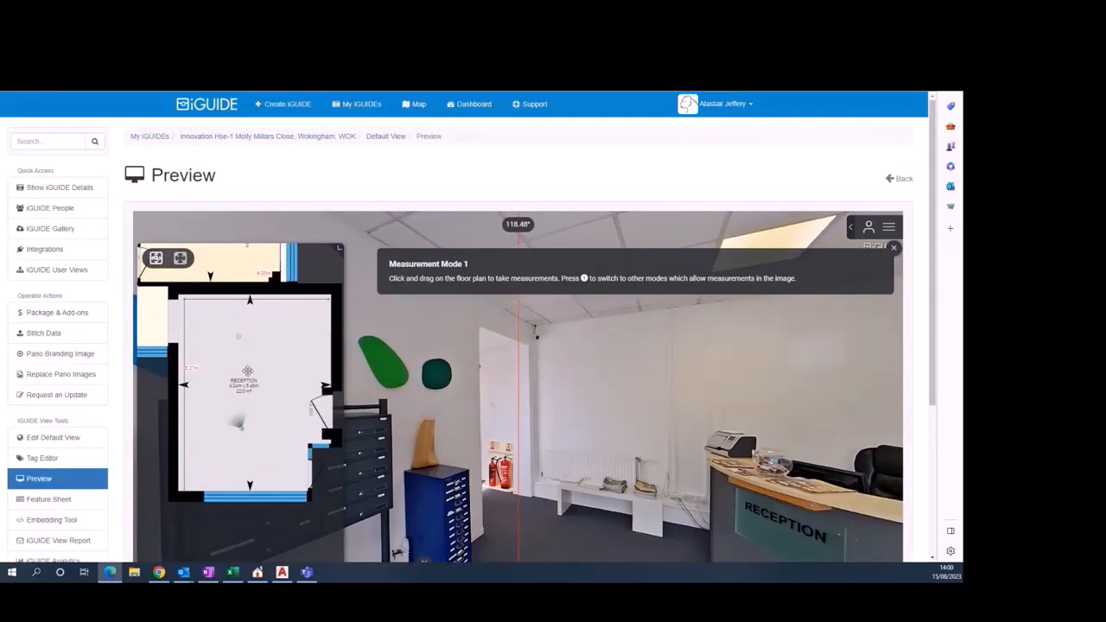
{"action": "scroll", "coordinate": [247, 371], "scroll_direction": "down", "scroll_amount": 3}
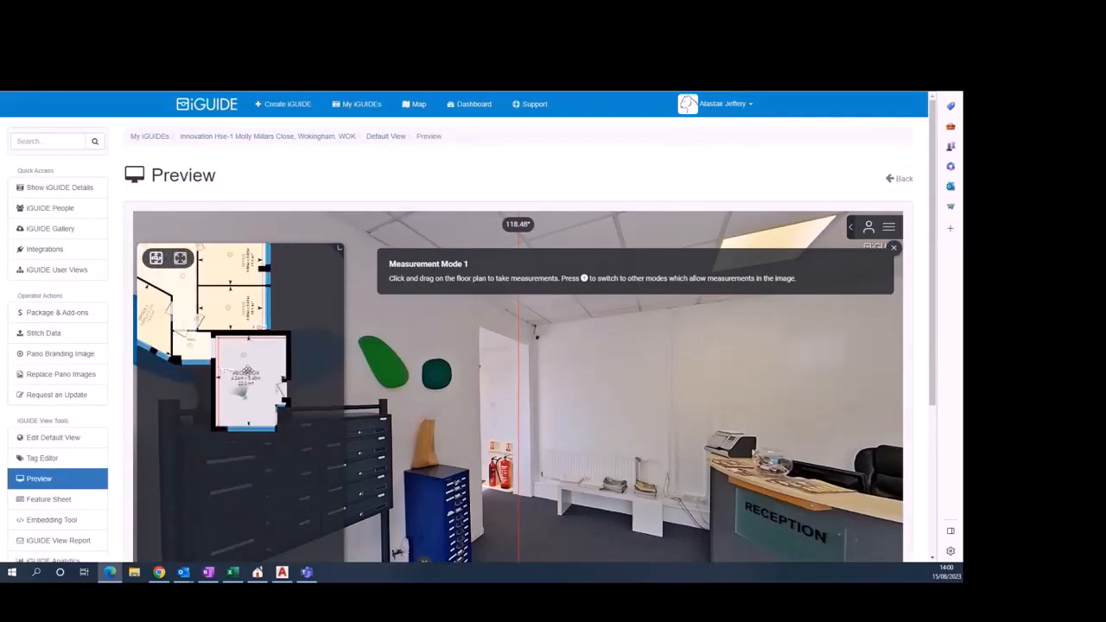
- Open the iGUIDE View Report and examine its floor plan links, downloads, room measurements and floor area information
{"action": "scroll", "coordinate": [247, 371], "scroll_direction": "down", "scroll_amount": 1}
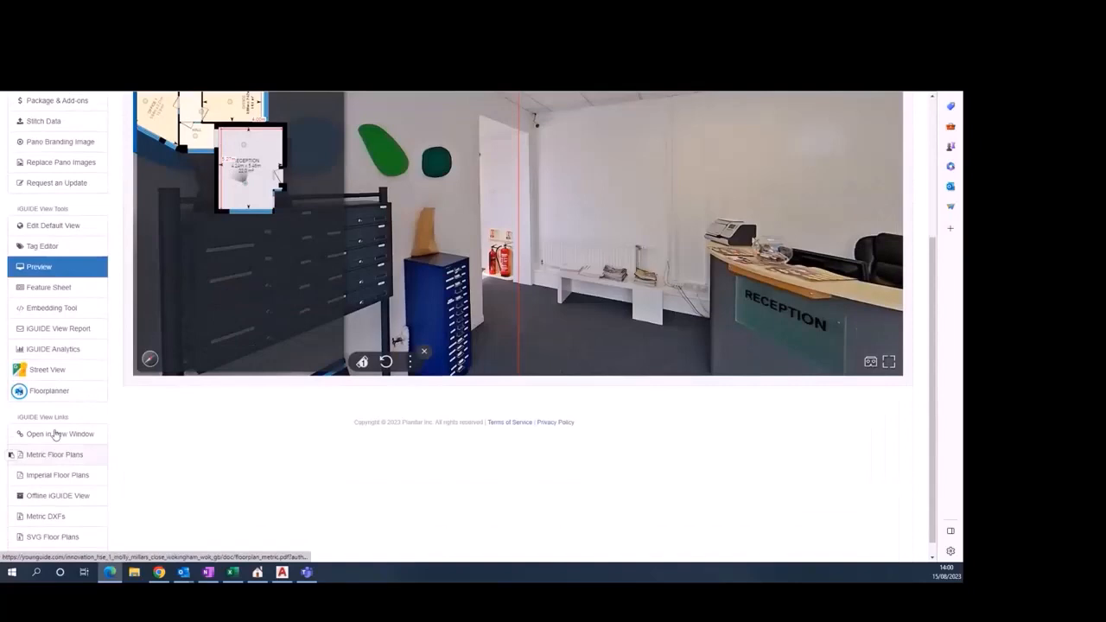
{"action": "left_click", "coordinate": [59, 332]}
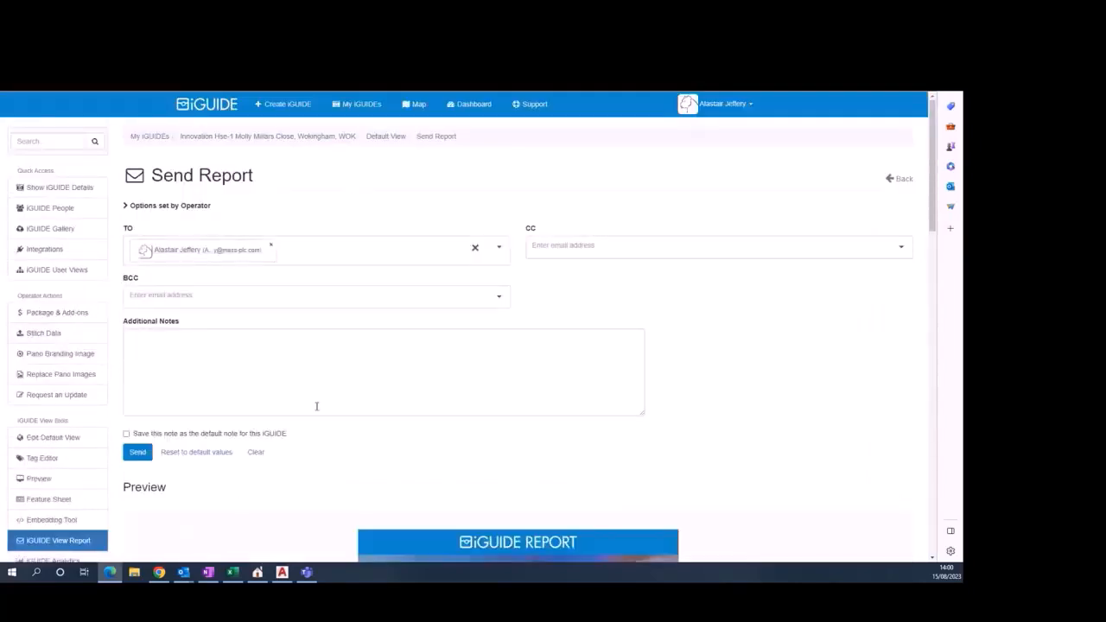
{"action": "scroll", "coordinate": [240, 502], "scroll_direction": "down", "scroll_amount": 5}
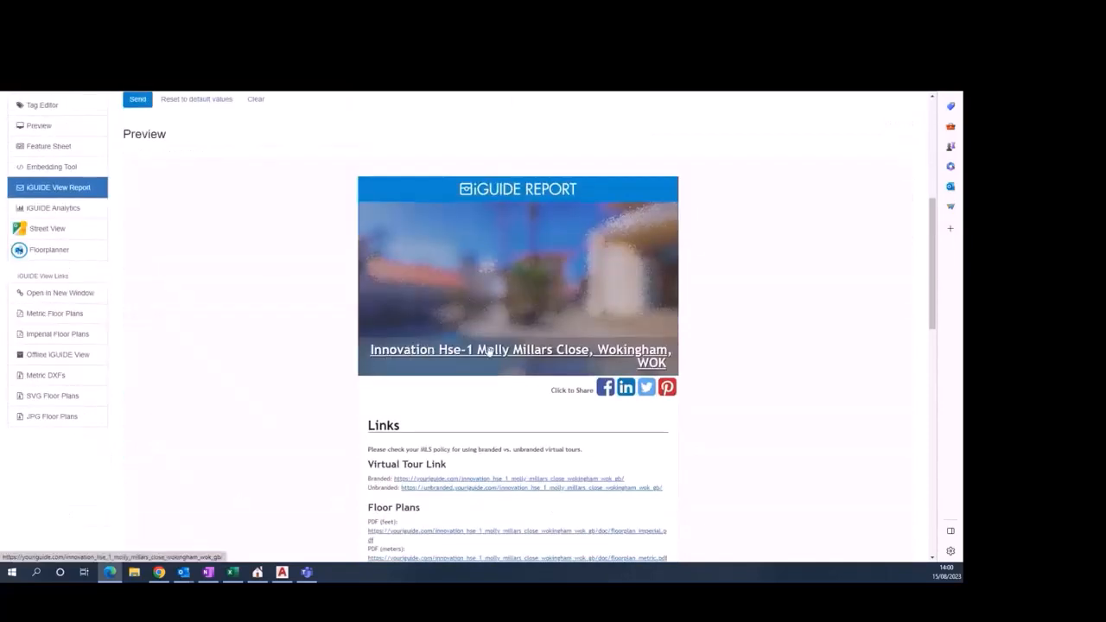
{"action": "scroll", "coordinate": [325, 339], "scroll_direction": "down", "scroll_amount": 3}
{"action": "scroll", "coordinate": [324, 340], "scroll_direction": "down", "scroll_amount": 1}
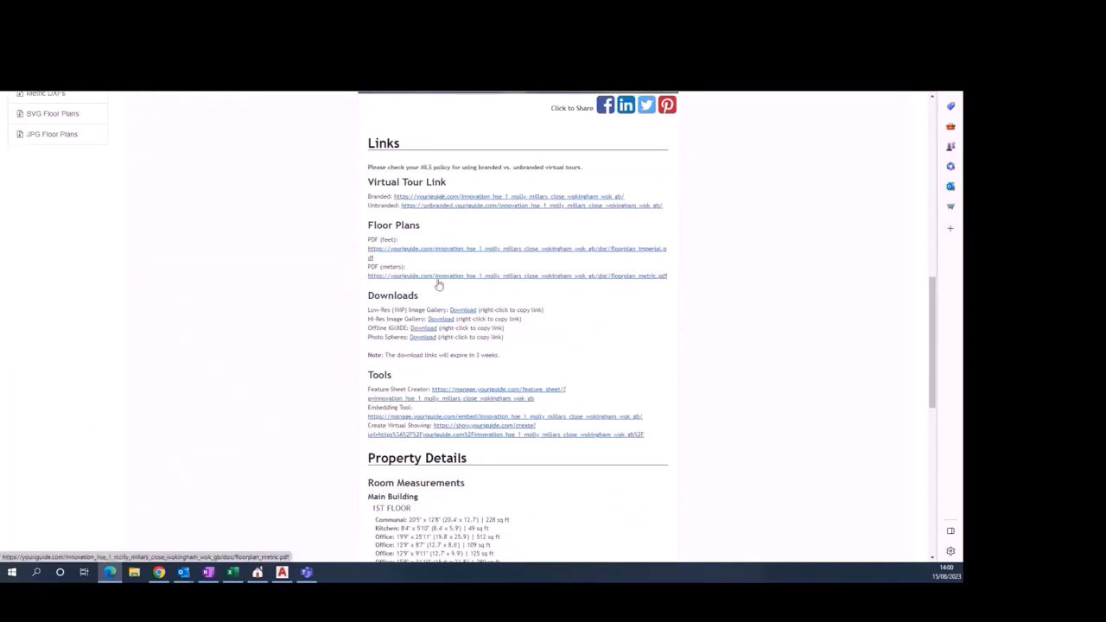
{"action": "scroll", "coordinate": [527, 309], "scroll_direction": "down", "scroll_amount": 1}
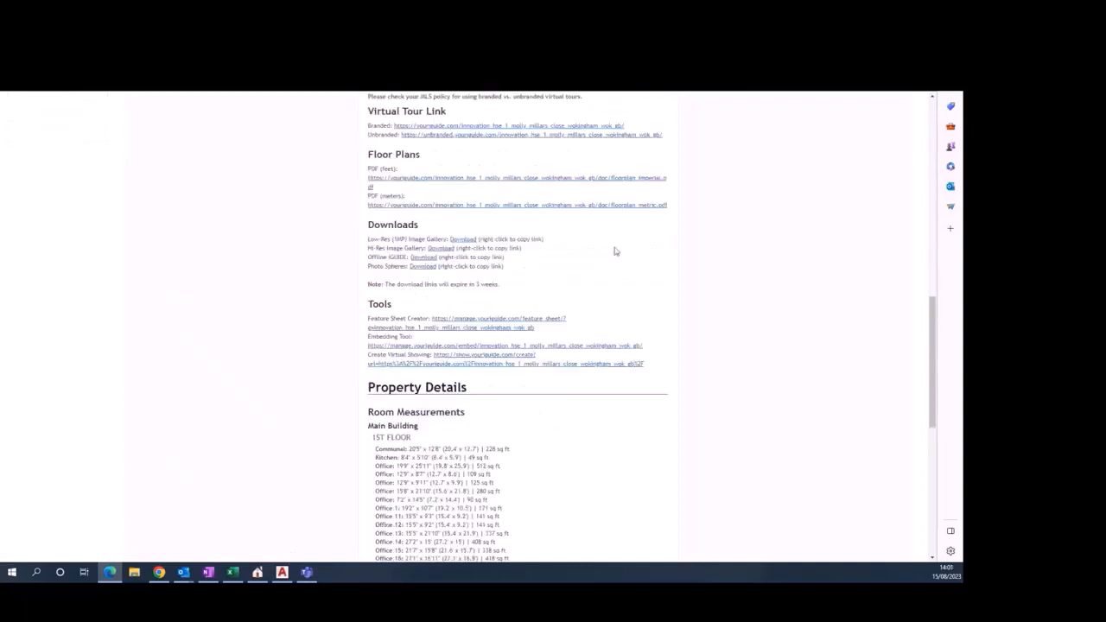
{"action": "scroll", "coordinate": [615, 251], "scroll_direction": "down", "scroll_amount": 4}
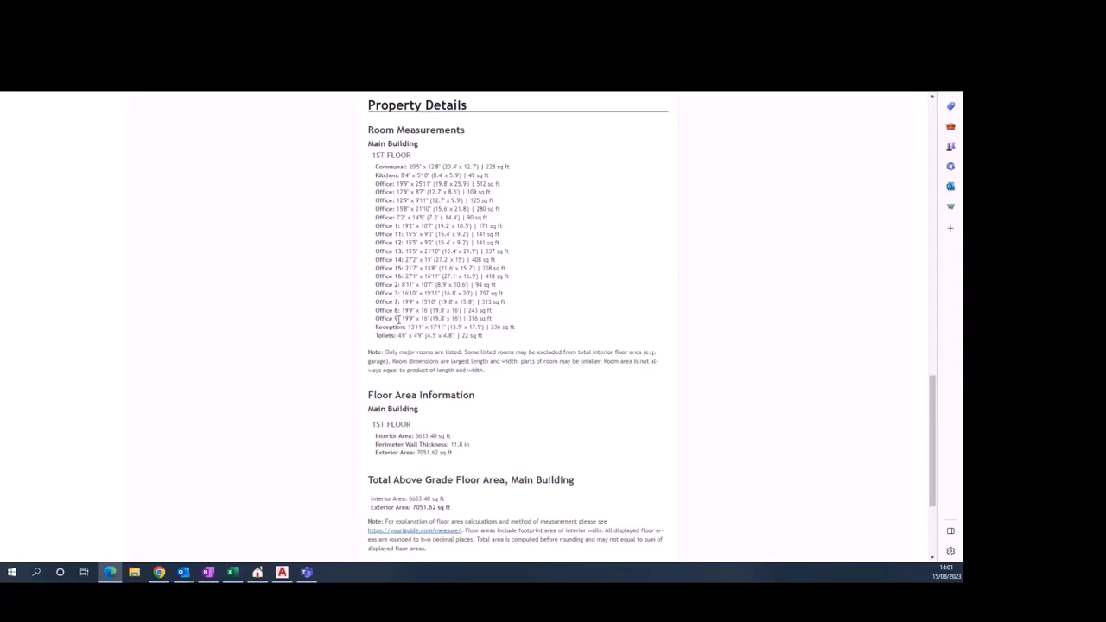
{"action": "scroll", "coordinate": [398, 319], "scroll_direction": "down", "scroll_amount": 3}
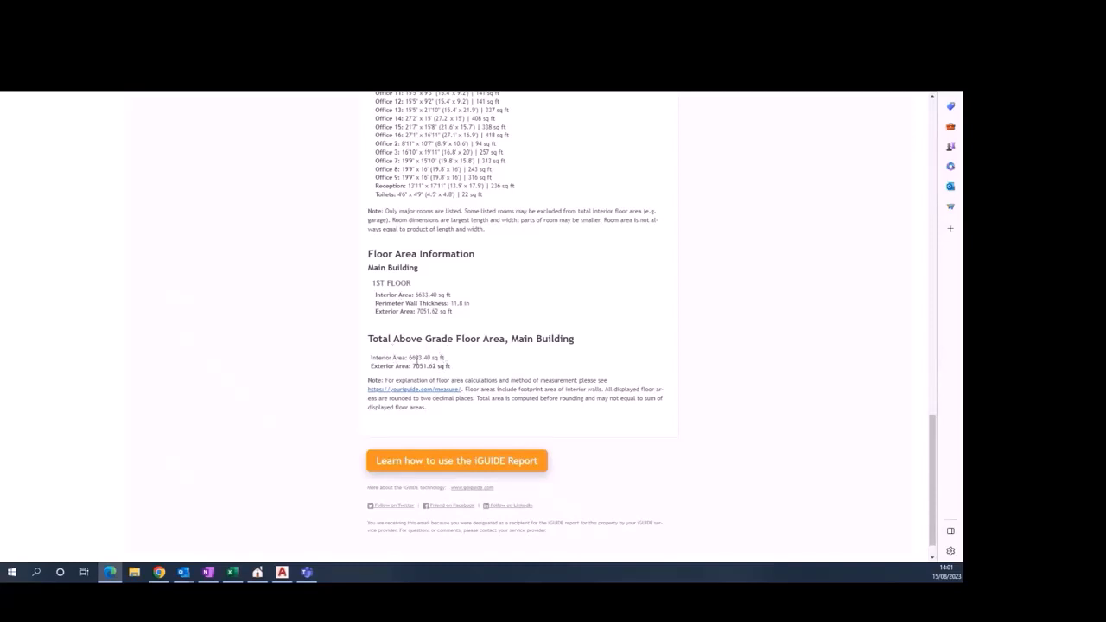
{"action": "scroll", "coordinate": [522, 362], "scroll_direction": "down", "scroll_amount": 1}
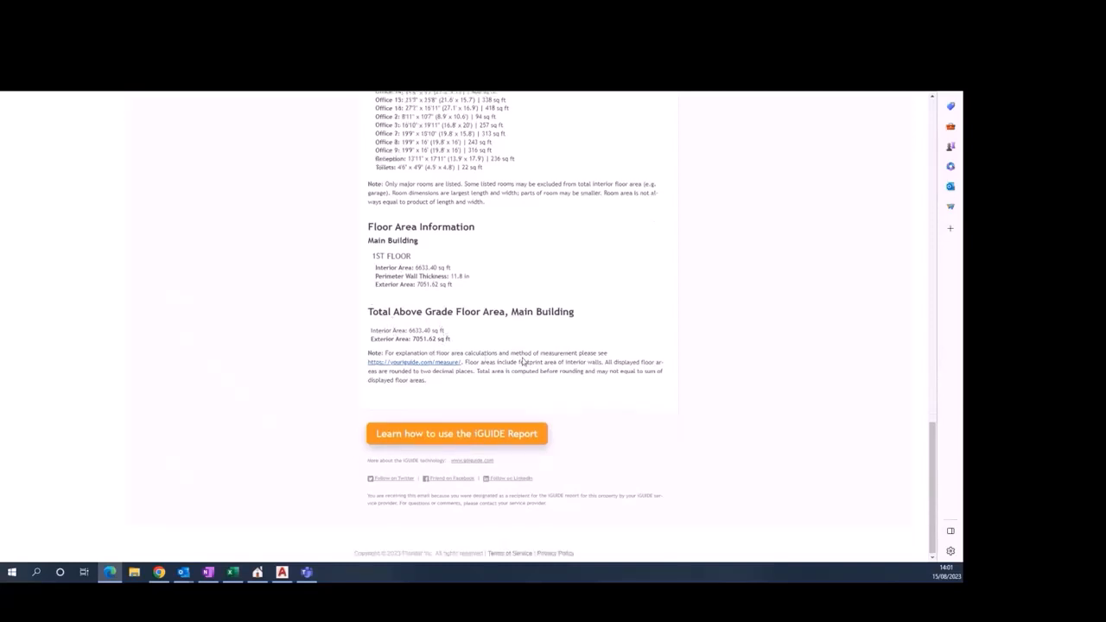
{"action": "scroll", "coordinate": [522, 362], "scroll_direction": "up", "scroll_amount": 4}
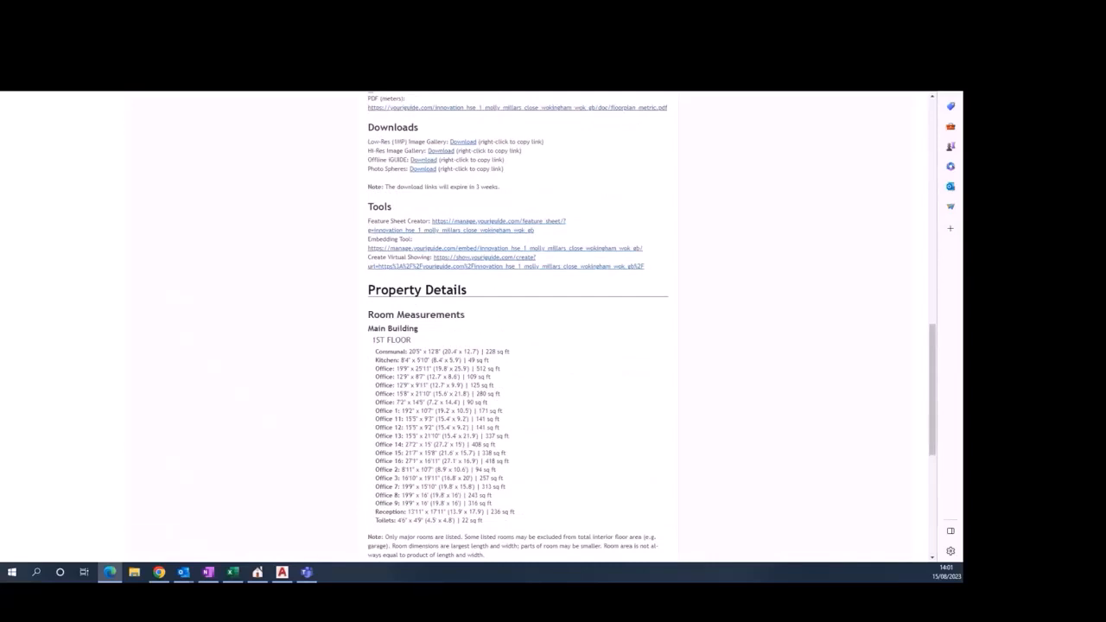
- Switch to the Innovation House First drawing in AutoCAD and start Gravity's Set Room Layer command
{"action": "key", "text": "alt+Tab"}
{"action": "scroll", "coordinate": [138, 286], "scroll_direction": "up", "scroll_amount": 12}
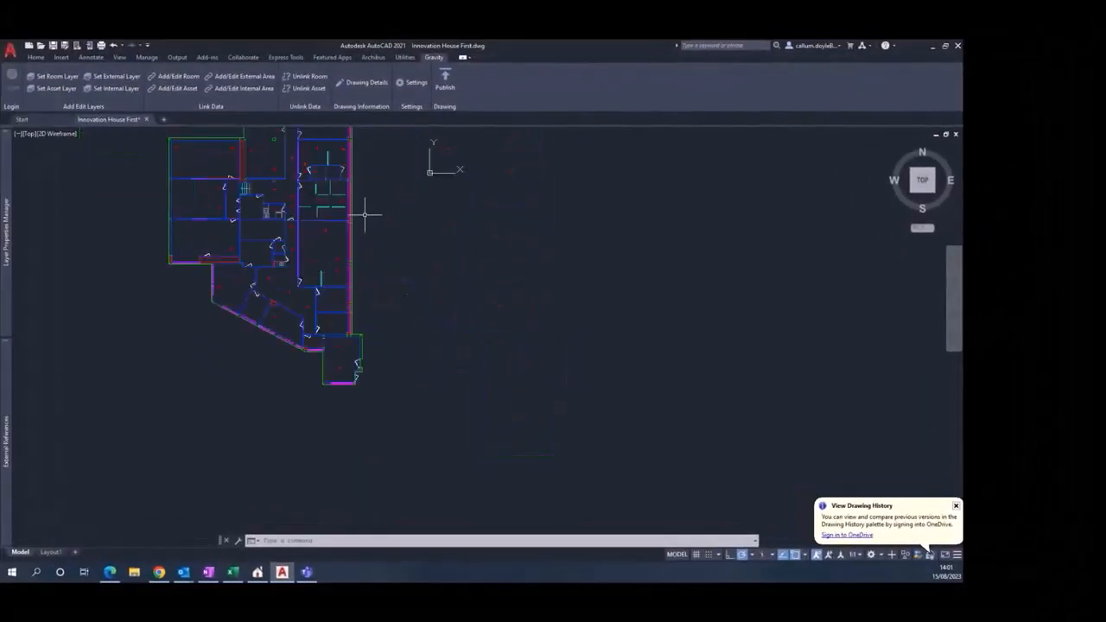
{"action": "scroll", "coordinate": [366, 215], "scroll_direction": "down", "scroll_amount": 2}
{"action": "middle_click_drag", "start_coordinate": [366, 216], "coordinate": [487, 328]}
{"action": "scroll", "coordinate": [407, 284], "scroll_direction": "up", "scroll_amount": 5}
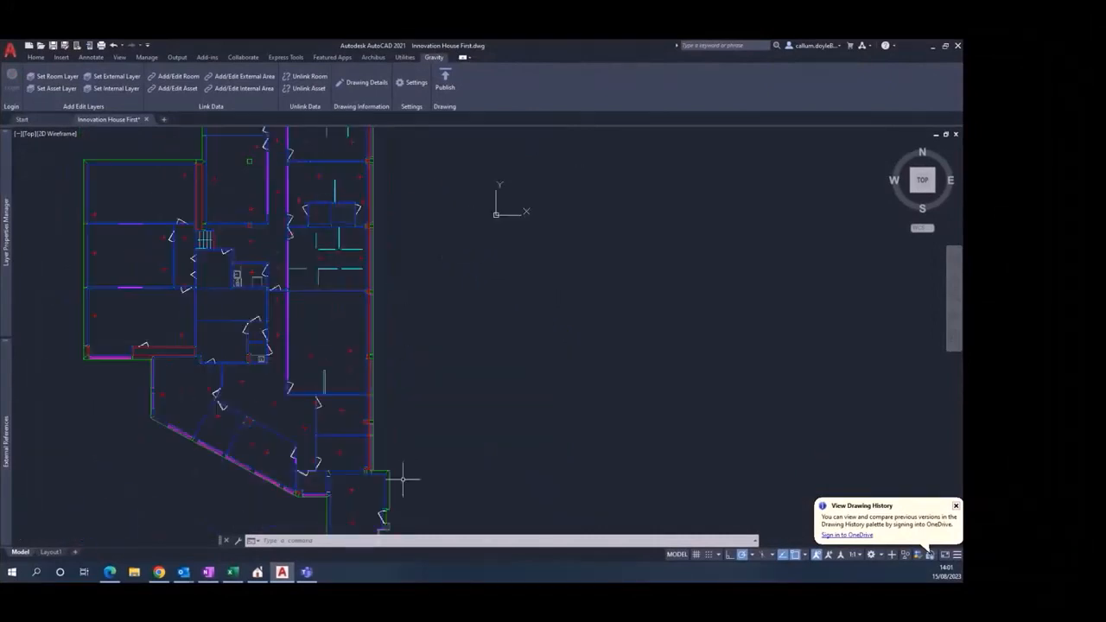
{"action": "middle_click_drag", "start_coordinate": [402, 477], "coordinate": [409, 346]}
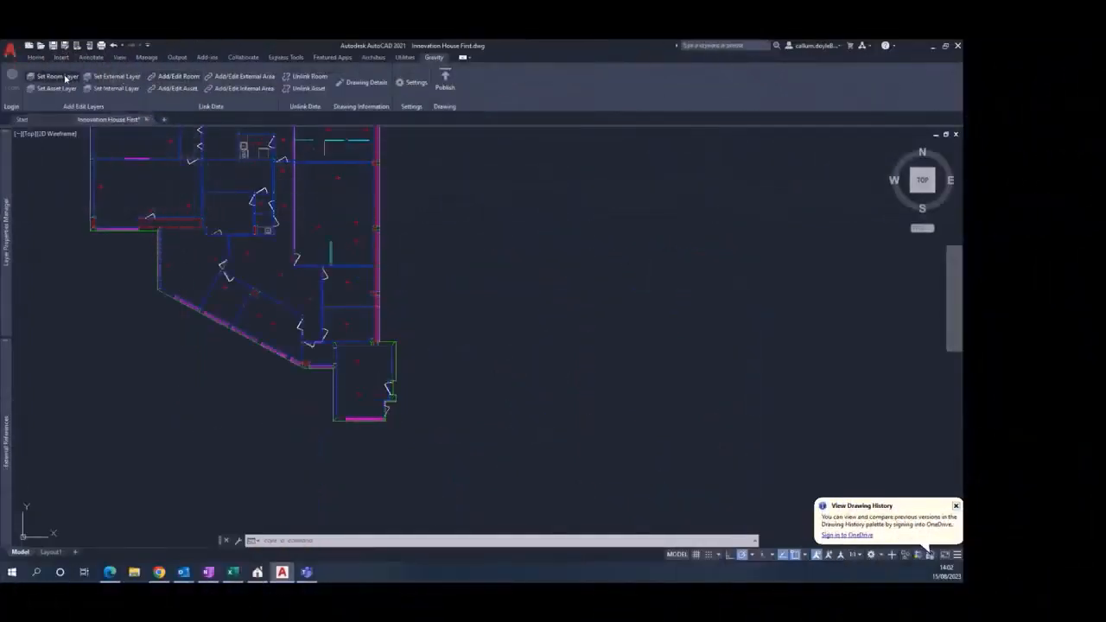
{"action": "left_click", "coordinate": [66, 78]}
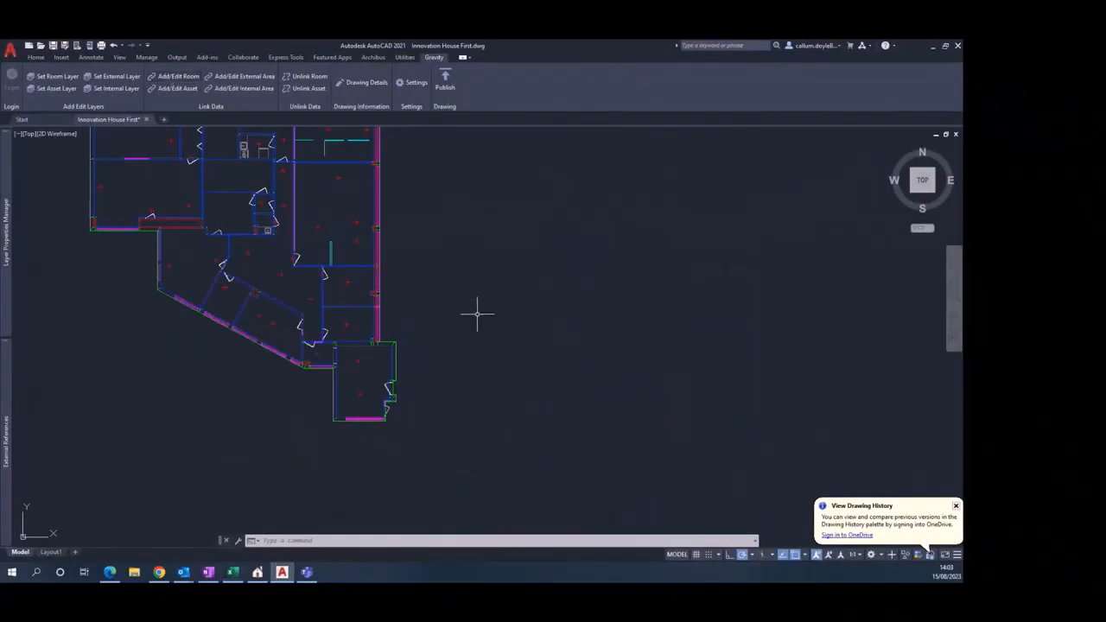
- Open the reception room's Gravity details with Add/Edit Room, examine its codes, name, area and common area type, and close them without saving
{"action": "left_click", "coordinate": [177, 76]}
{"action": "left_click", "coordinate": [352, 345]}
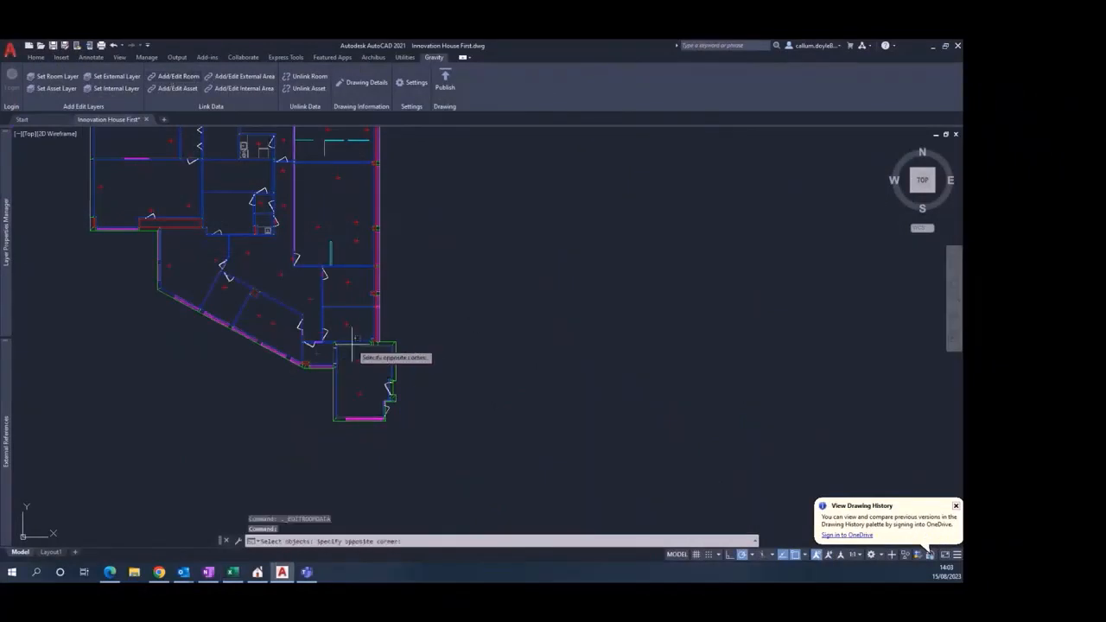
{"action": "left_click", "coordinate": [353, 346]}
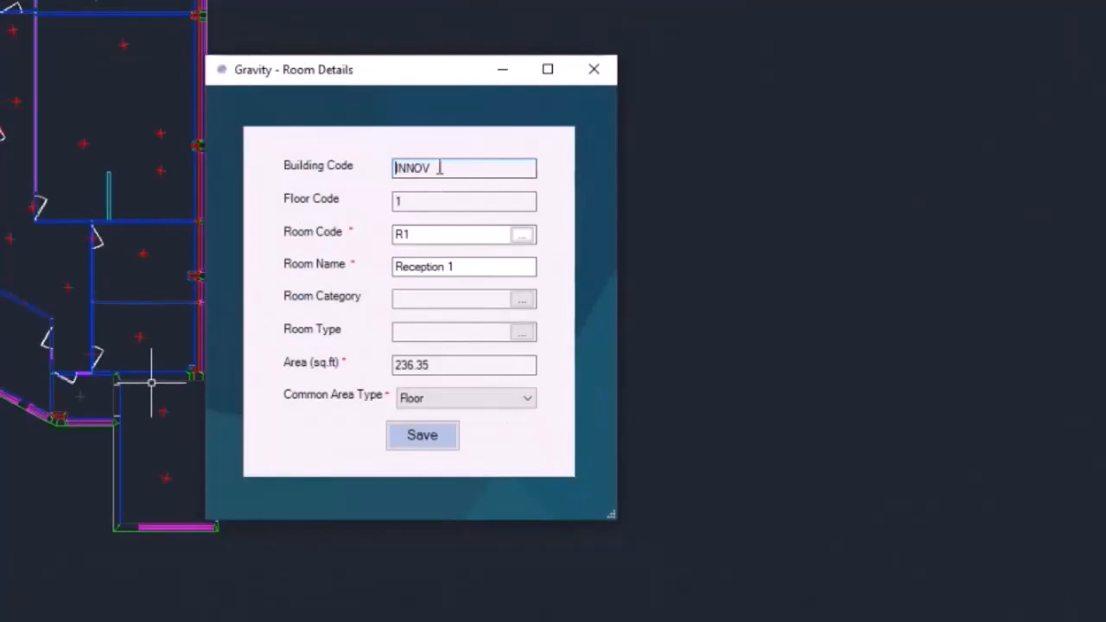
{"action": "left_click", "coordinate": [419, 201]}
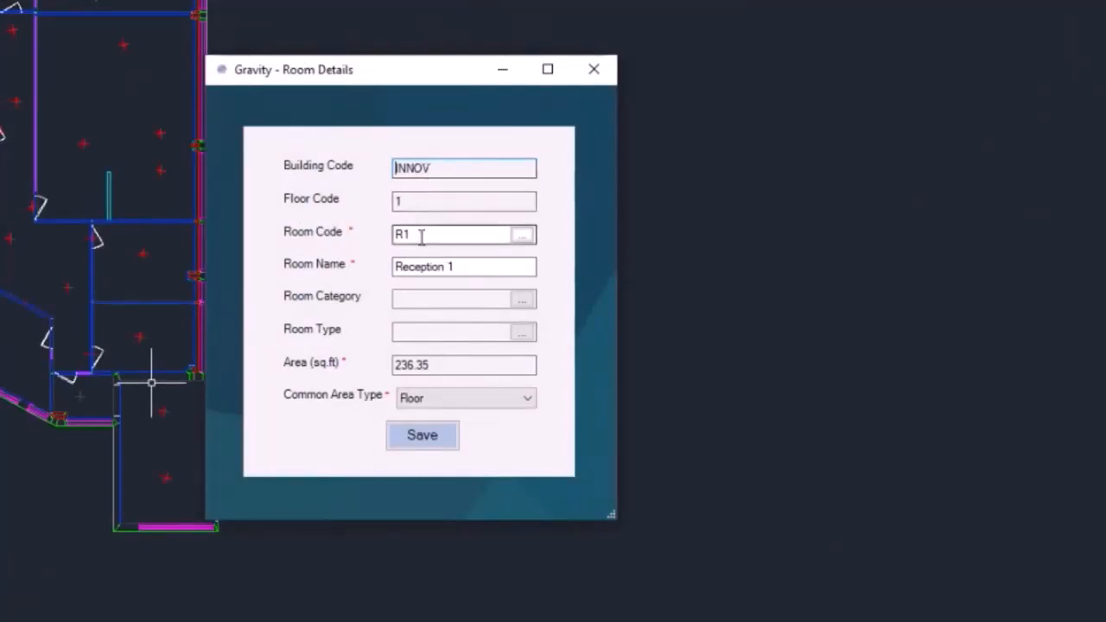
{"action": "left_click", "coordinate": [448, 267]}
{"action": "type", "text": "1"}
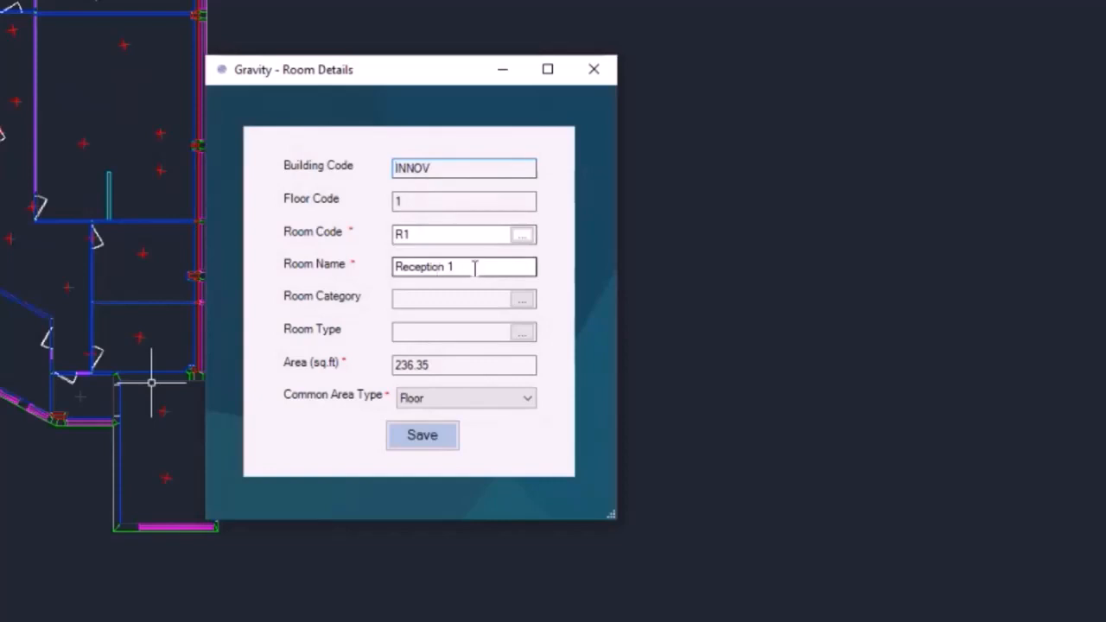
{"action": "left_click", "coordinate": [435, 366]}
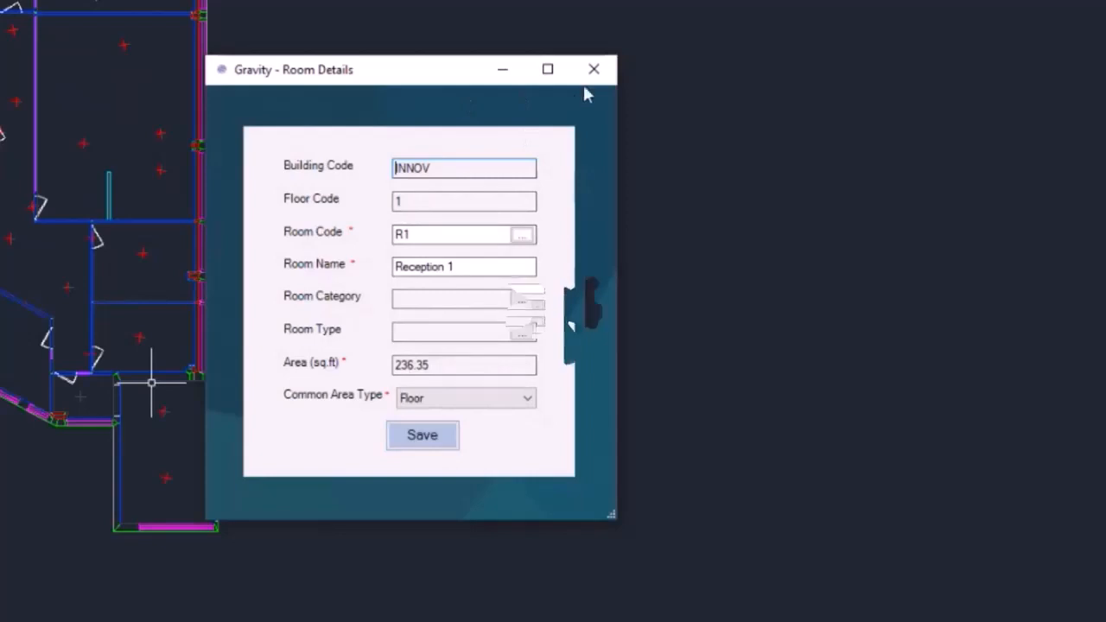
{"action": "left_click", "coordinate": [594, 69]}
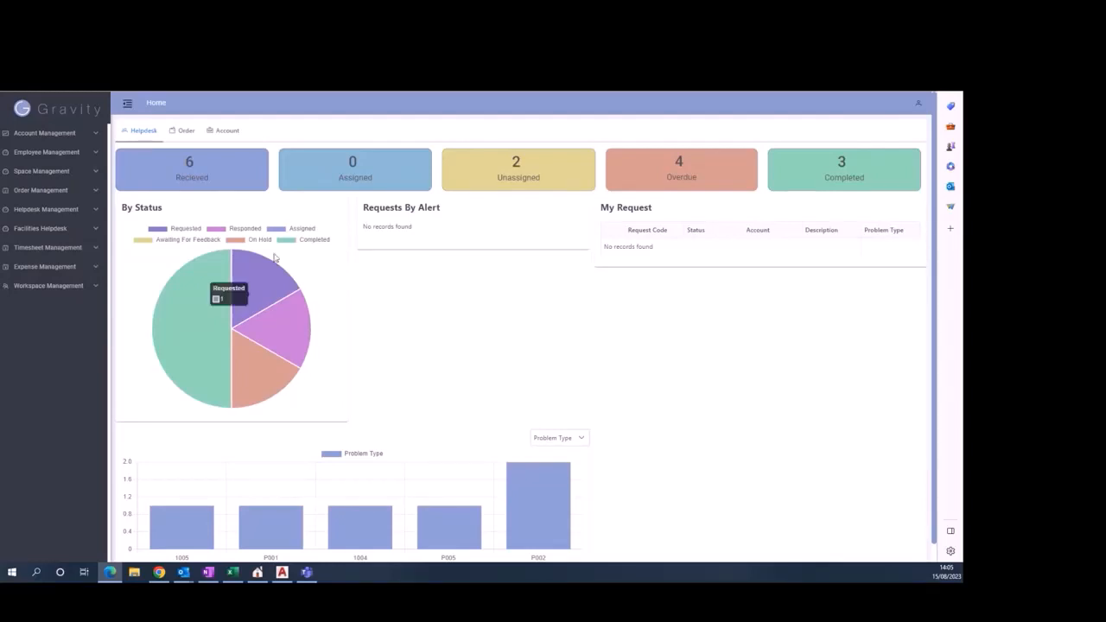
- In Gravity's web application, open Manage Locations from the Facilities Helpdesk background data and examine the rooms of Innovation House's INN First Floor
{"action": "left_click", "coordinate": [97, 231]}
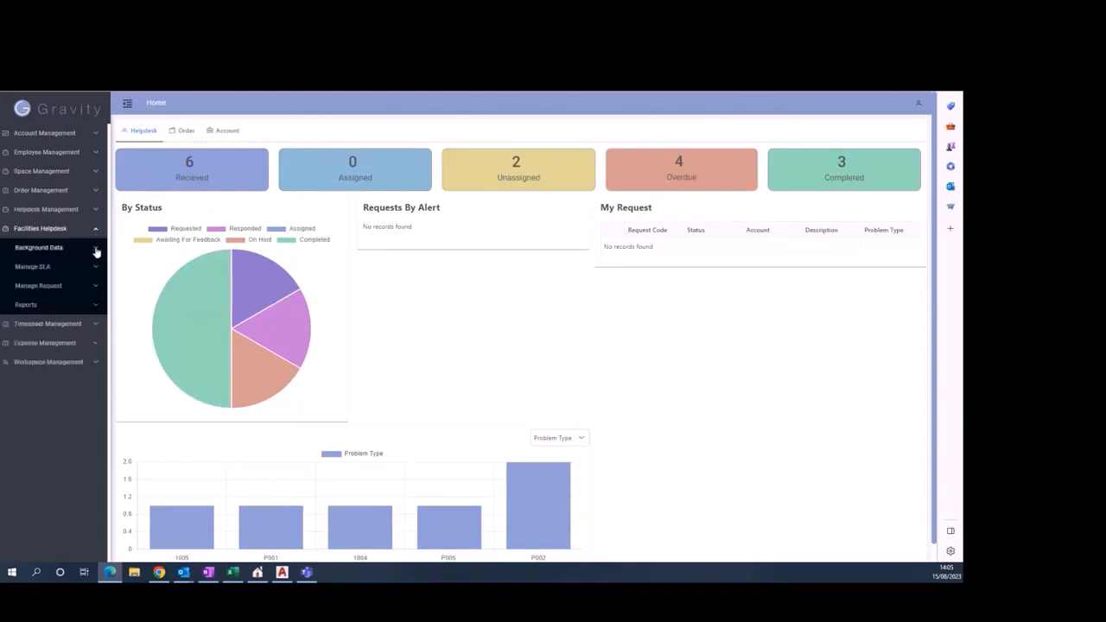
{"action": "left_click", "coordinate": [97, 249]}
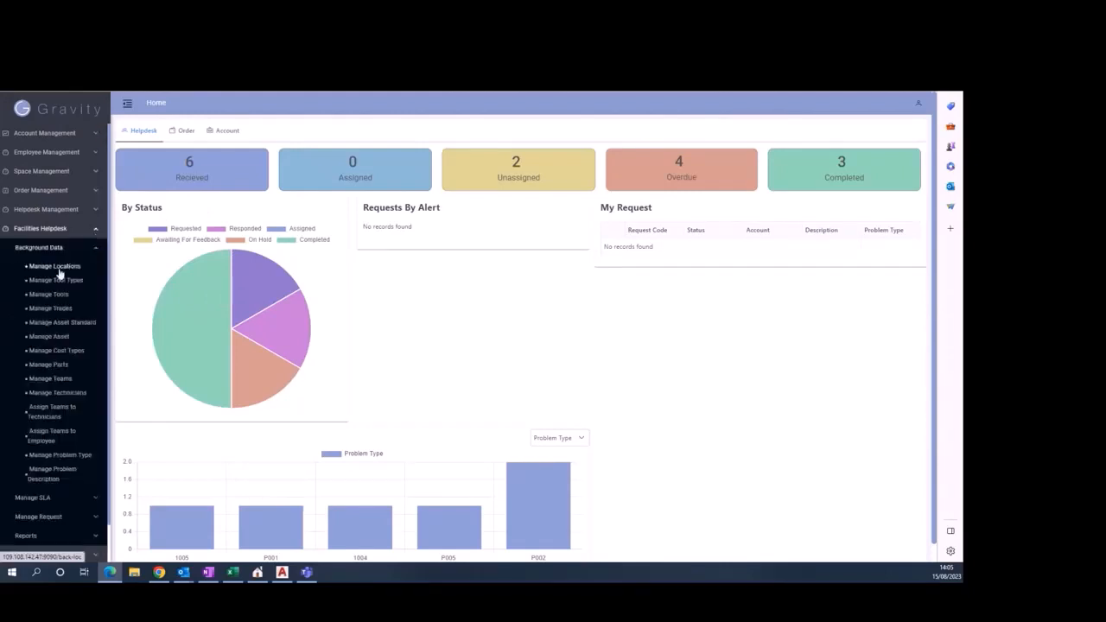
{"action": "left_click", "coordinate": [62, 268]}
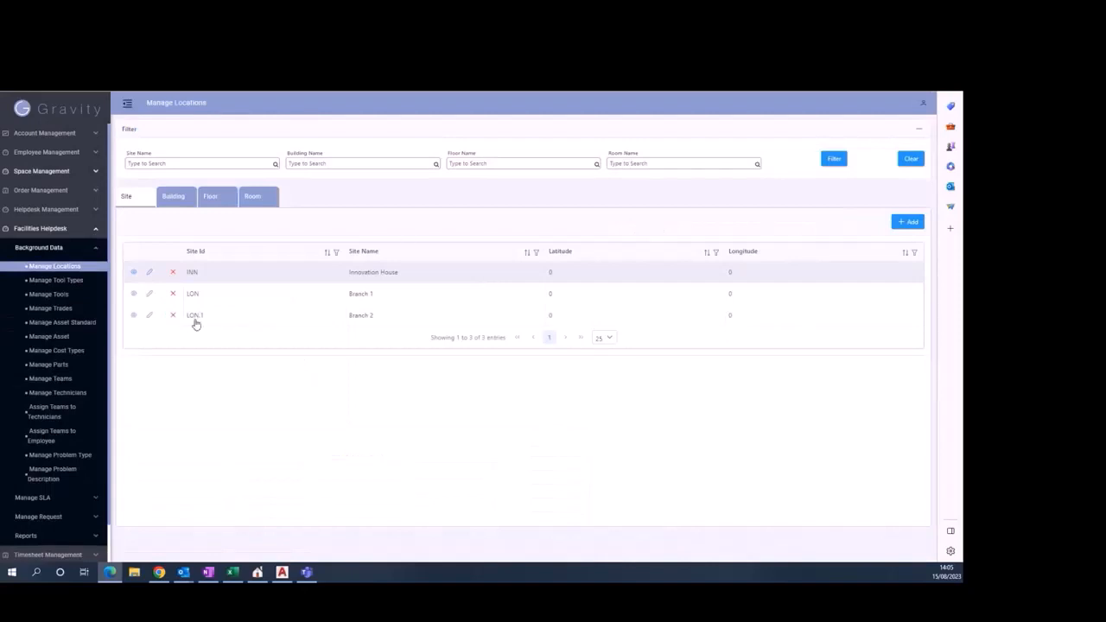
{"action": "left_click", "coordinate": [370, 276]}
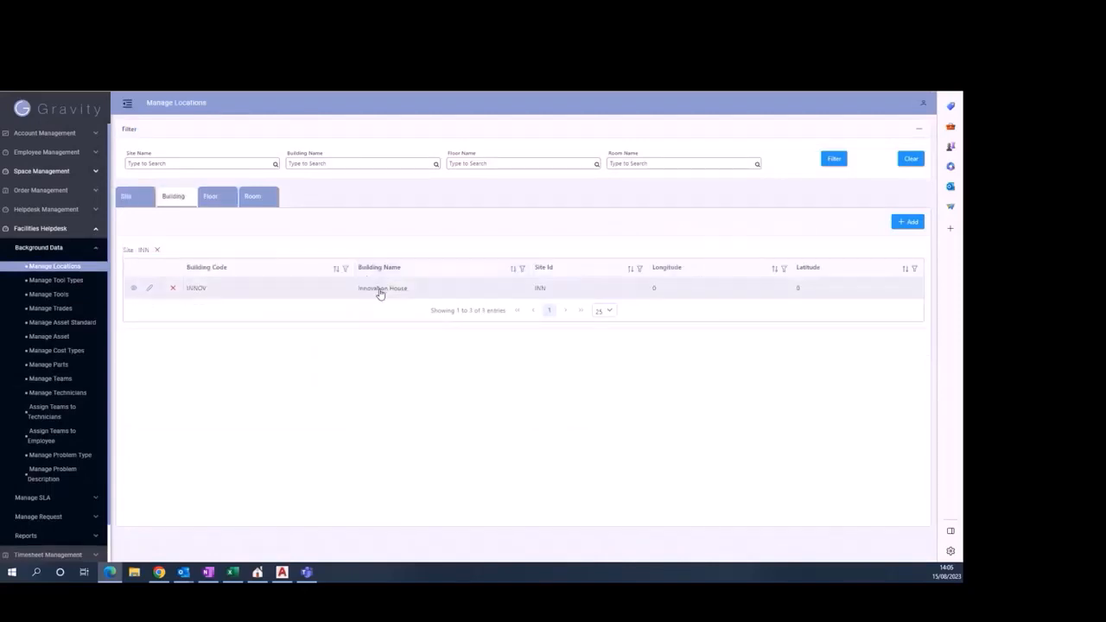
{"action": "left_click", "coordinate": [378, 292]}
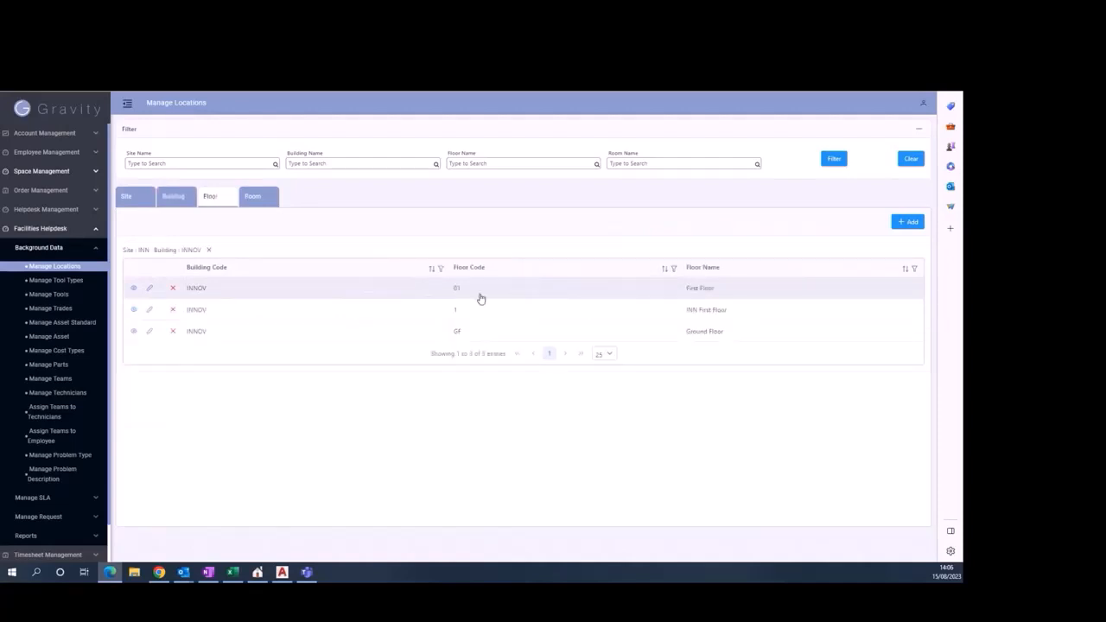
{"action": "left_click", "coordinate": [256, 311]}
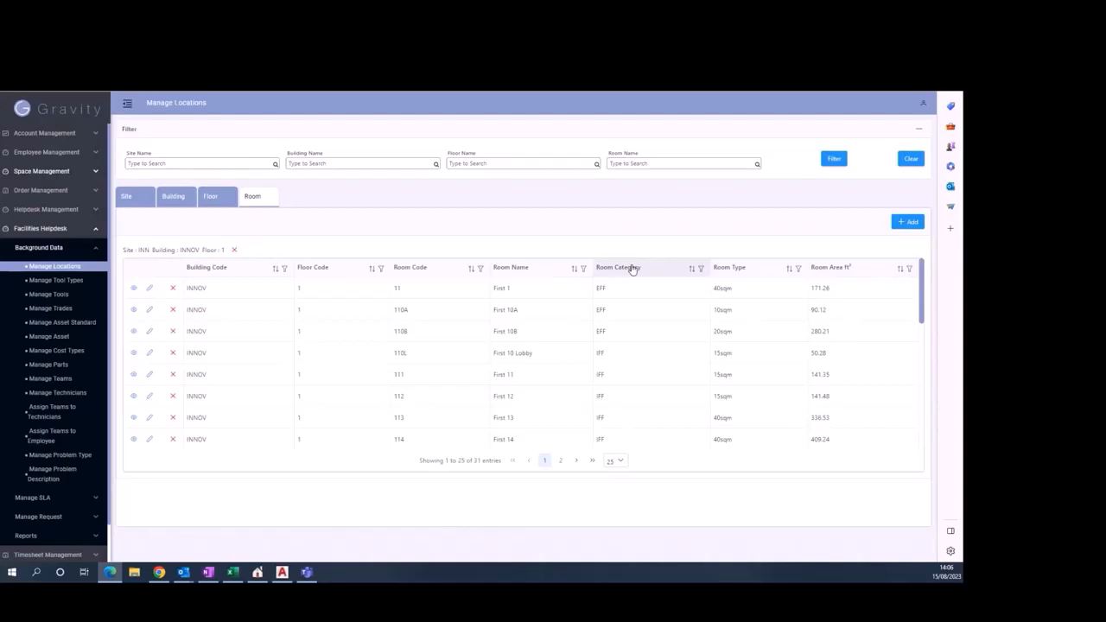
{"action": "scroll", "coordinate": [487, 381], "scroll_direction": "down", "scroll_amount": 3}
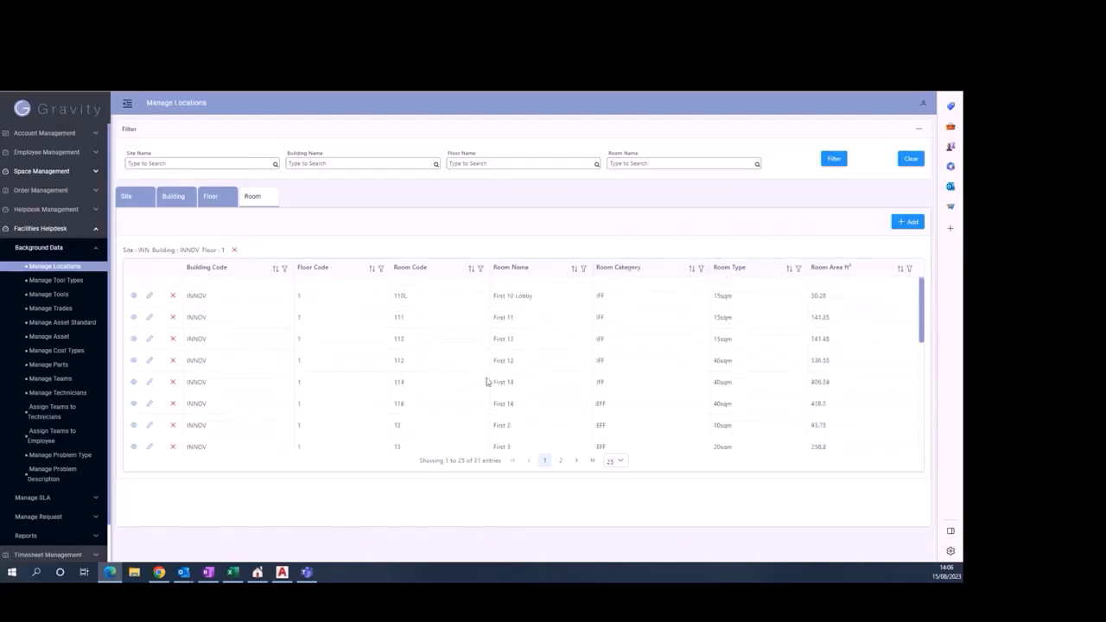
{"action": "scroll", "coordinate": [487, 381], "scroll_direction": "down", "scroll_amount": 1}
{"action": "scroll", "coordinate": [487, 381], "scroll_direction": "down", "scroll_amount": 4}
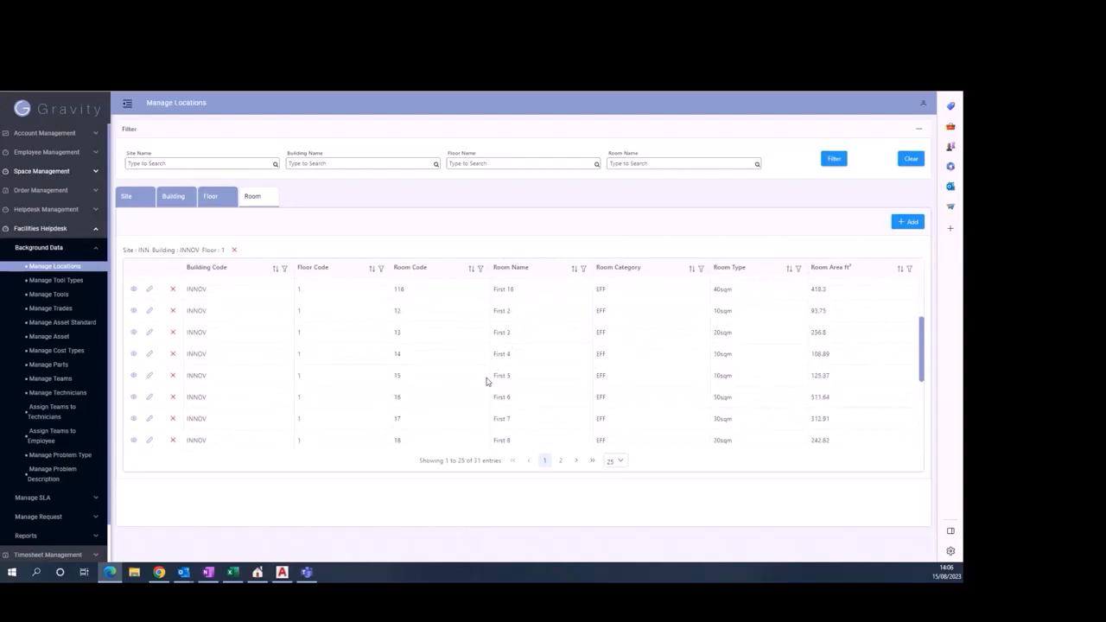
{"action": "scroll", "coordinate": [487, 381], "scroll_direction": "up", "scroll_amount": 3}
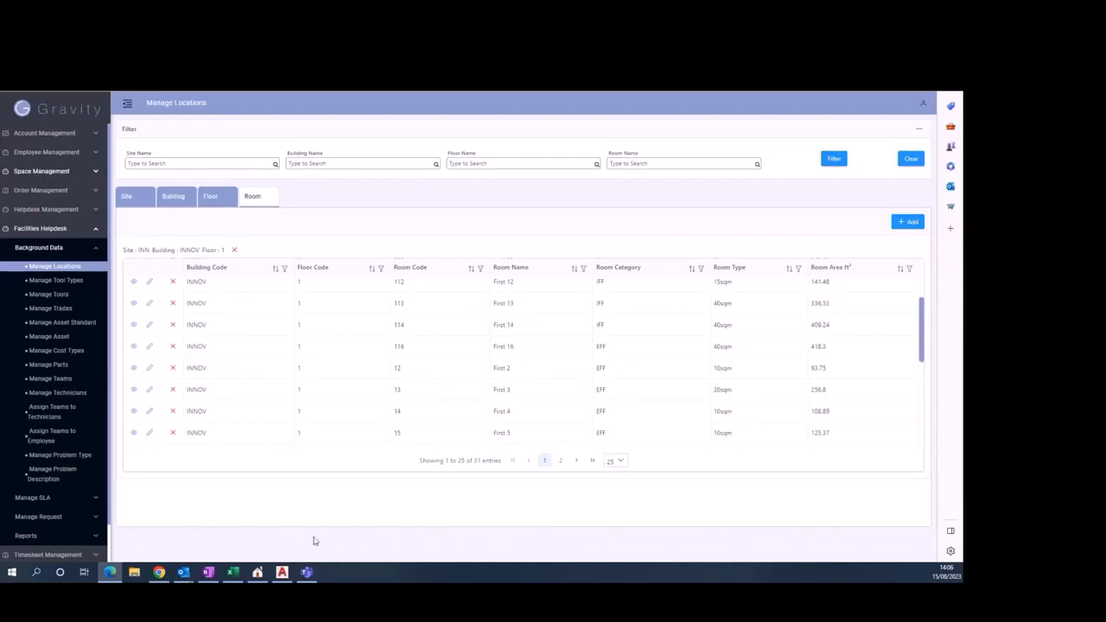
- Switch to the AutoCAD drawing, check the Gravity room details of the middle room in the west wing, and close them
{"action": "left_click", "coordinate": [282, 573]}
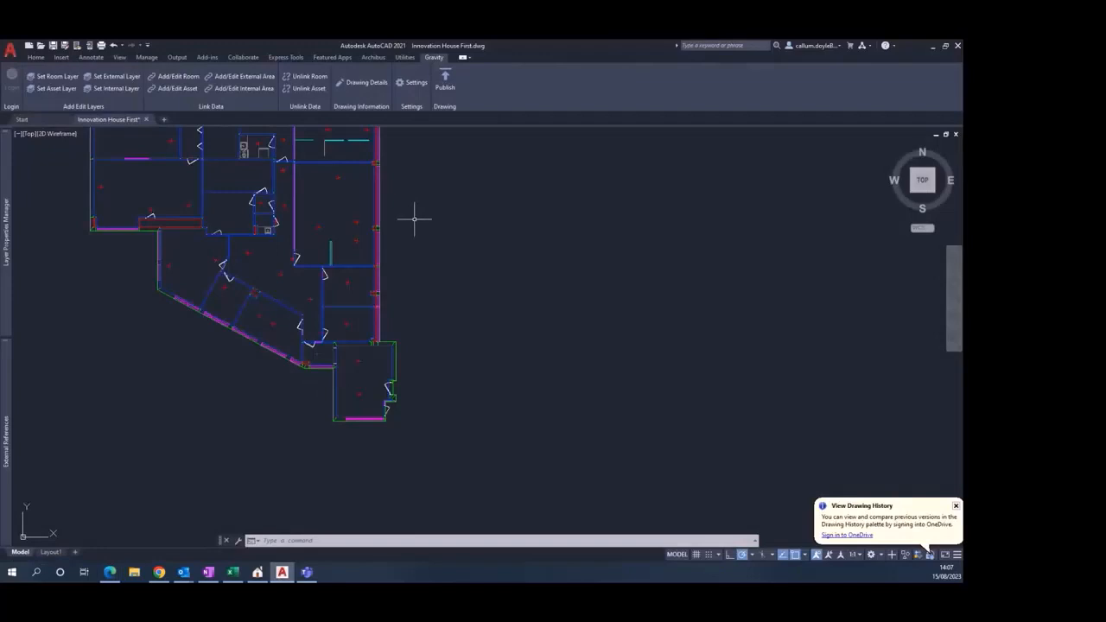
{"action": "middle_click_drag", "start_coordinate": [407, 179], "coordinate": [441, 346]}
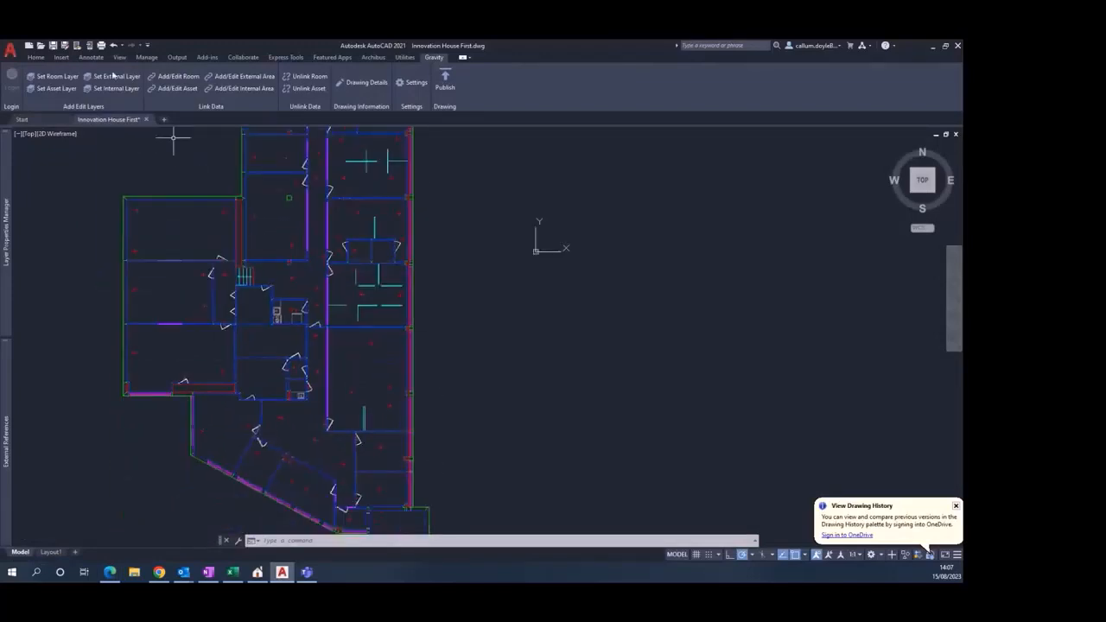
{"action": "left_click", "coordinate": [179, 77]}
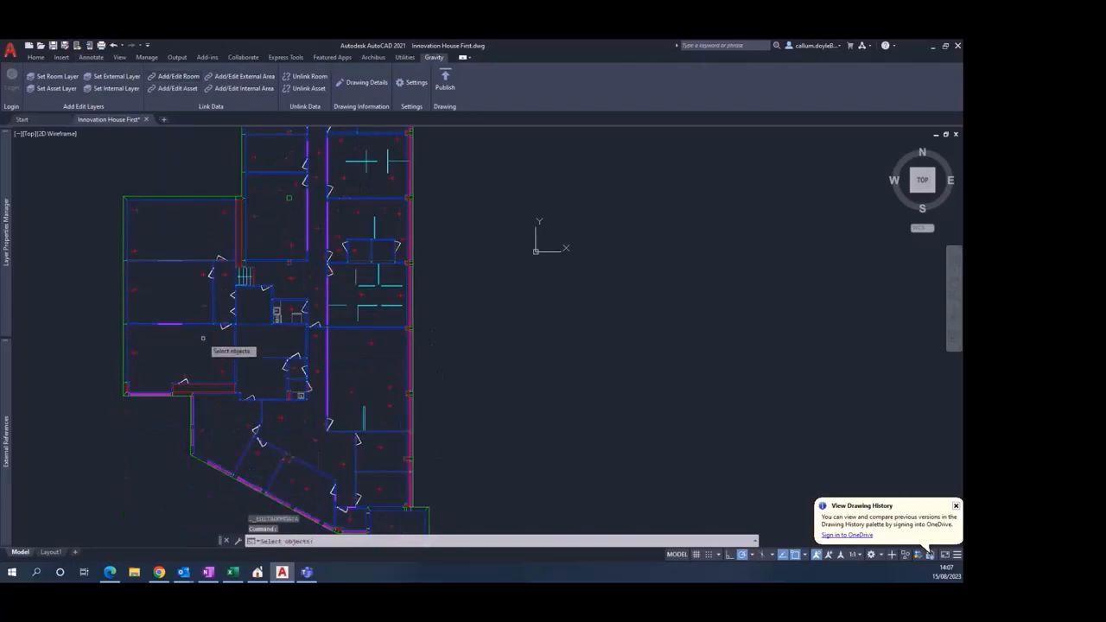
{"action": "left_click", "coordinate": [190, 262]}
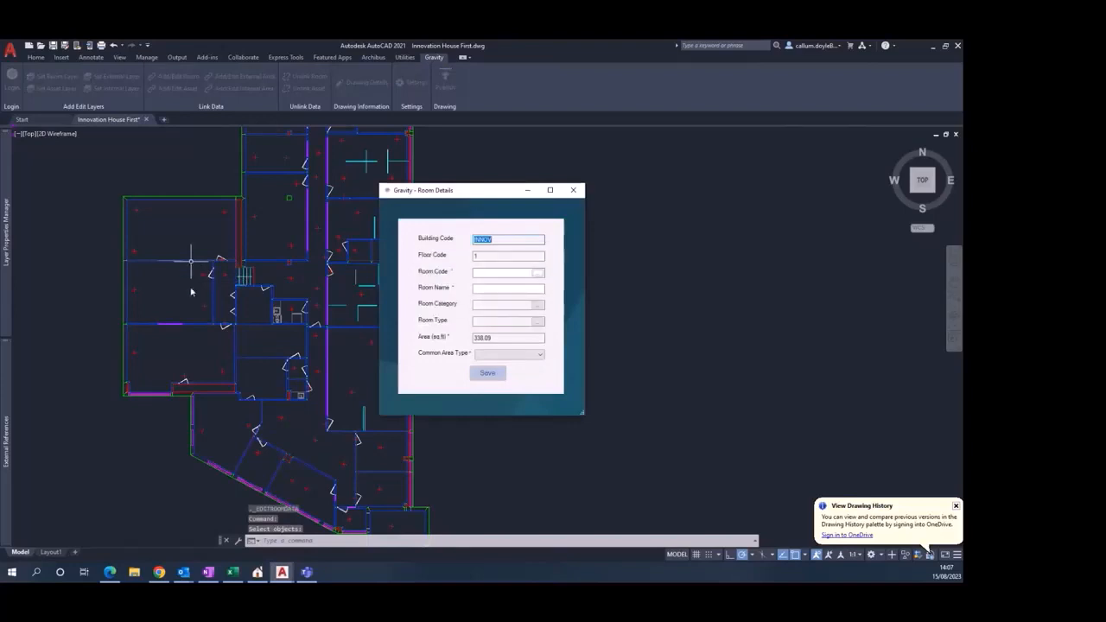
{"action": "left_click", "coordinate": [573, 190]}
- Check the Gravity room details of the rooms directly above and below the middle west-wing room, closing each without saving
{"action": "left_click", "coordinate": [177, 76]}
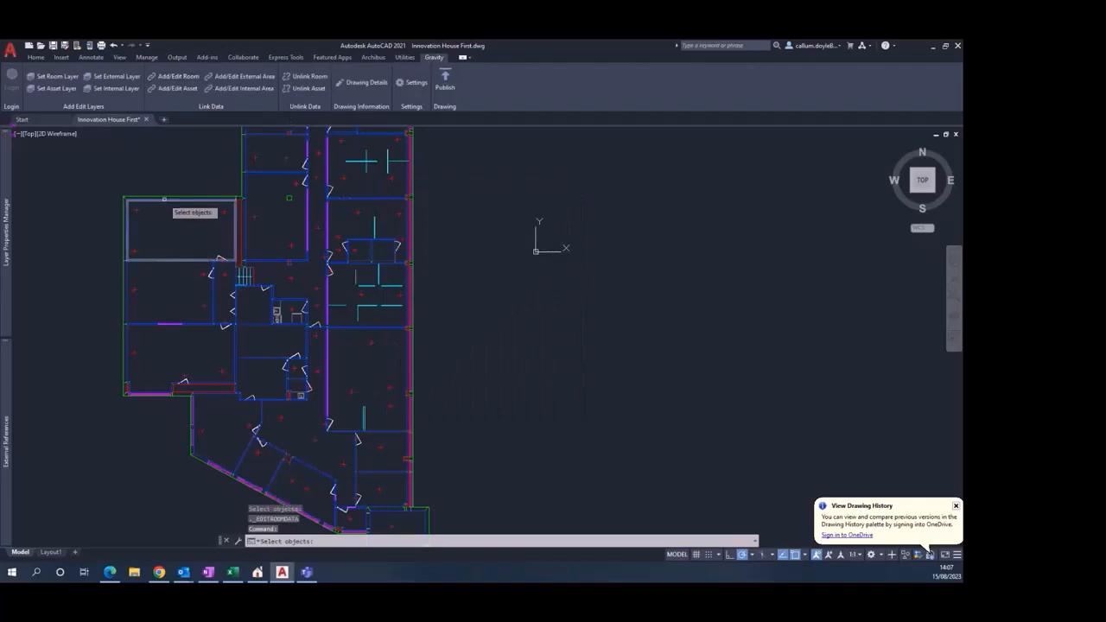
{"action": "left_click", "coordinate": [162, 200]}
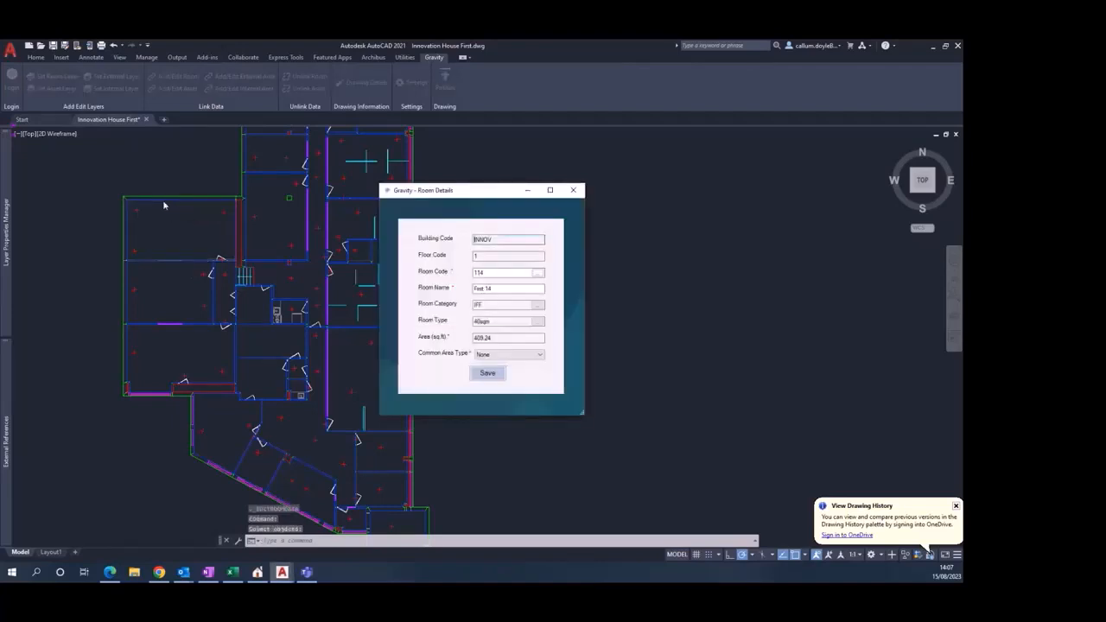
{"action": "left_click", "coordinate": [573, 190]}
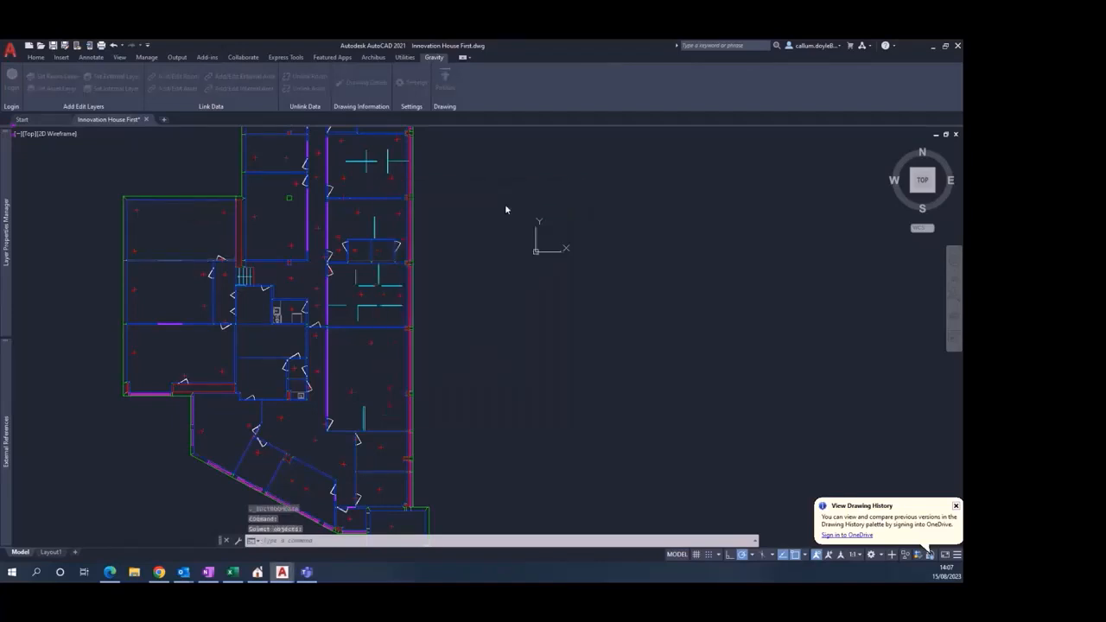
{"action": "left_click", "coordinate": [178, 76]}
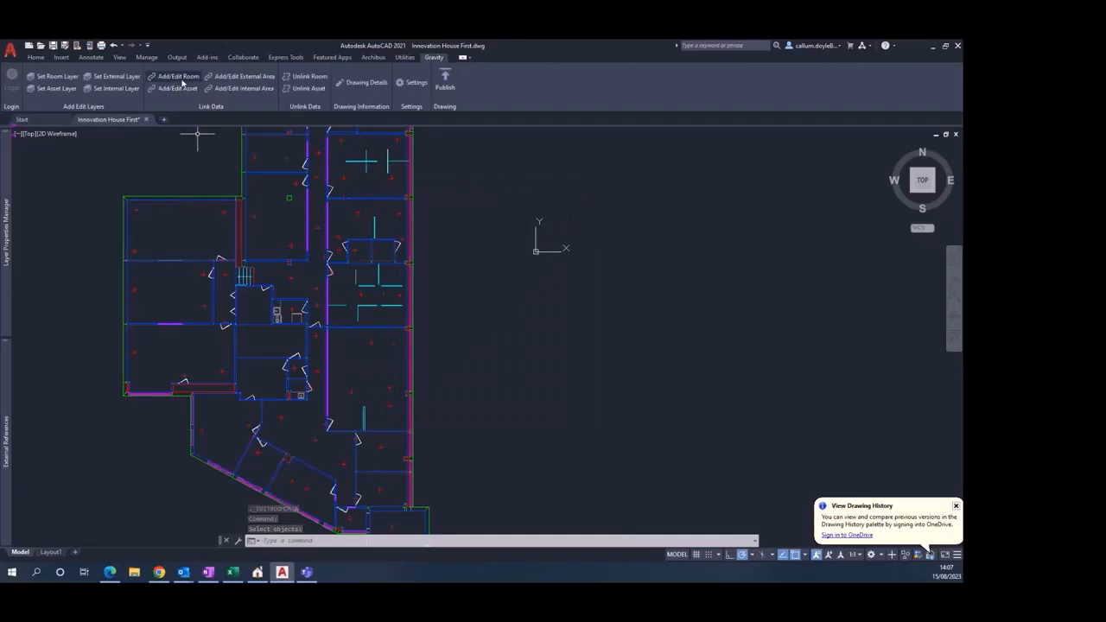
{"action": "left_click", "coordinate": [208, 325]}
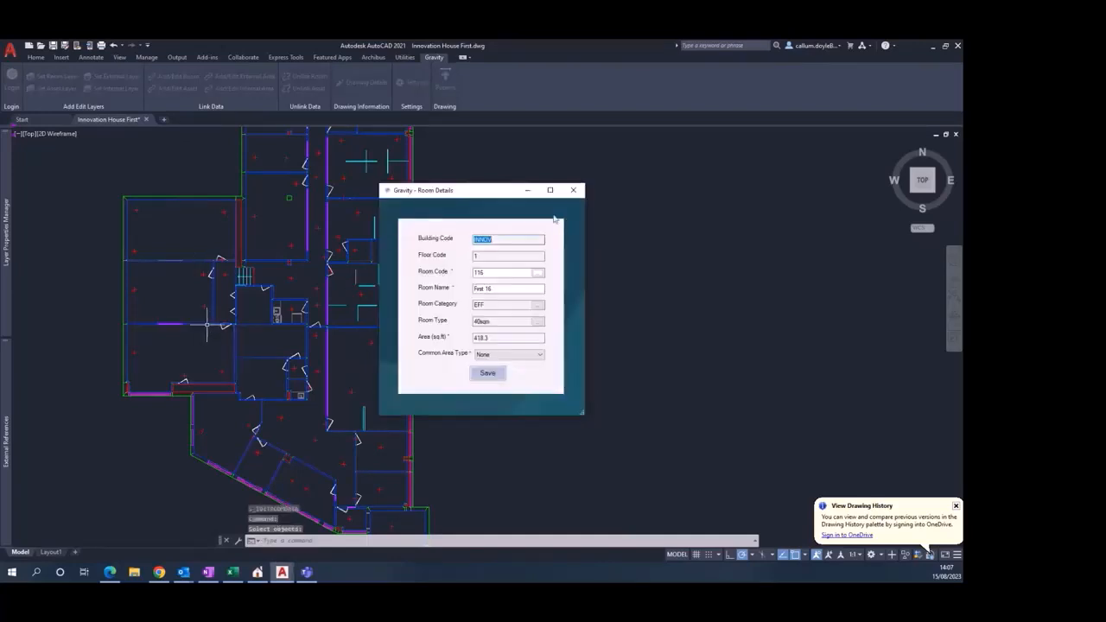
{"action": "left_click", "coordinate": [573, 190]}
- Use Add/Edit Room on the middle west-wing room and enter room code 115 and room name First 15
{"action": "left_click", "coordinate": [177, 76]}
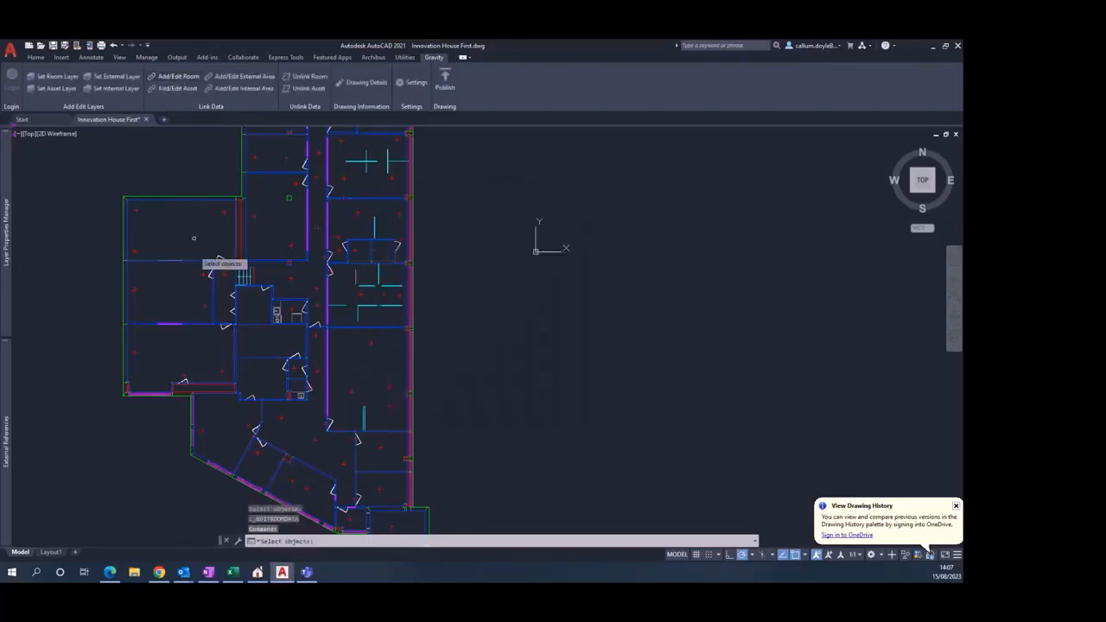
{"action": "left_click", "coordinate": [195, 266]}
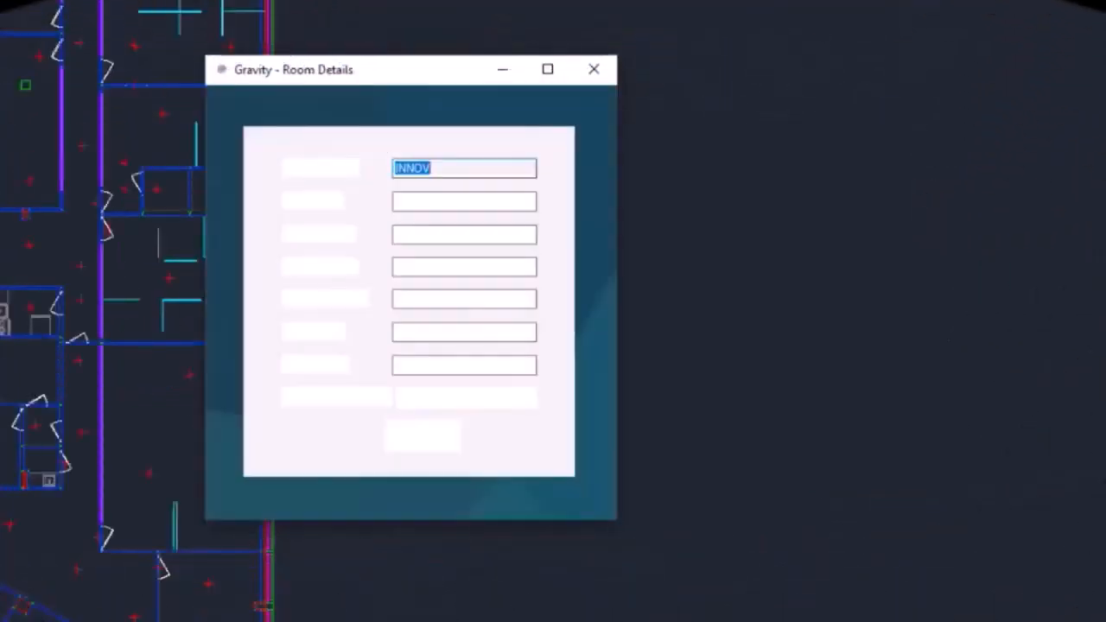
{"action": "left_click", "coordinate": [461, 239]}
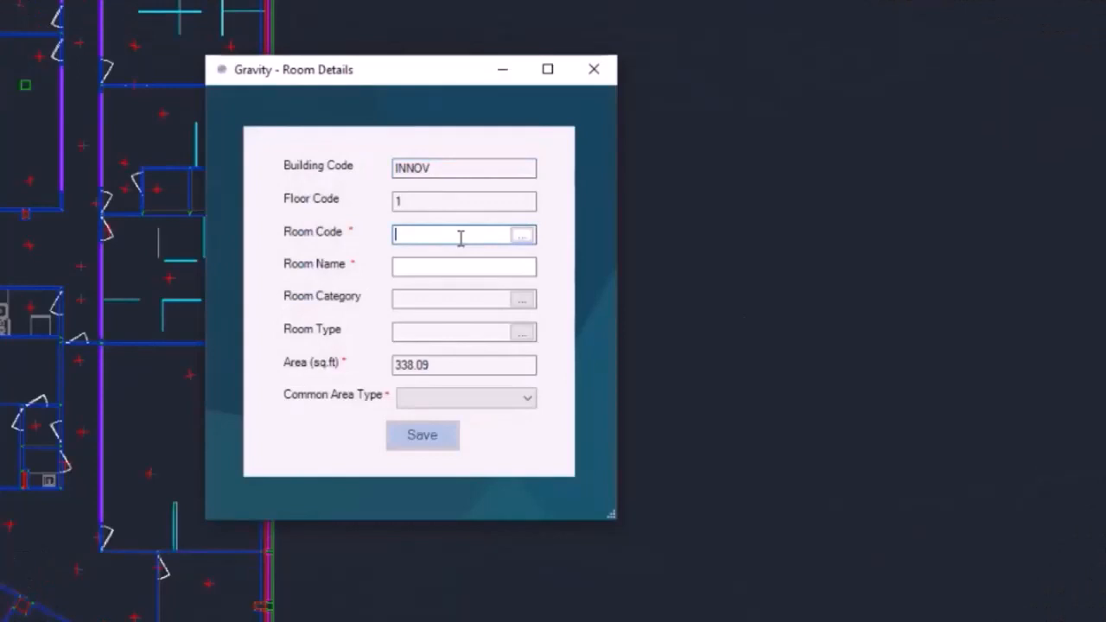
{"action": "type", "text": "115"}
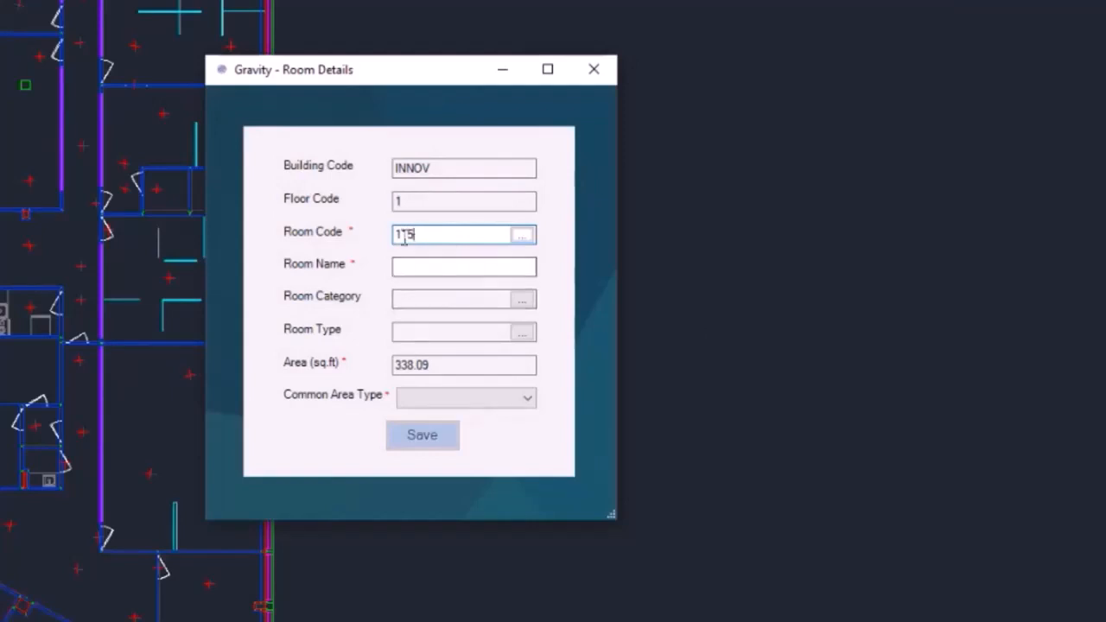
{"action": "left_click", "coordinate": [428, 269]}
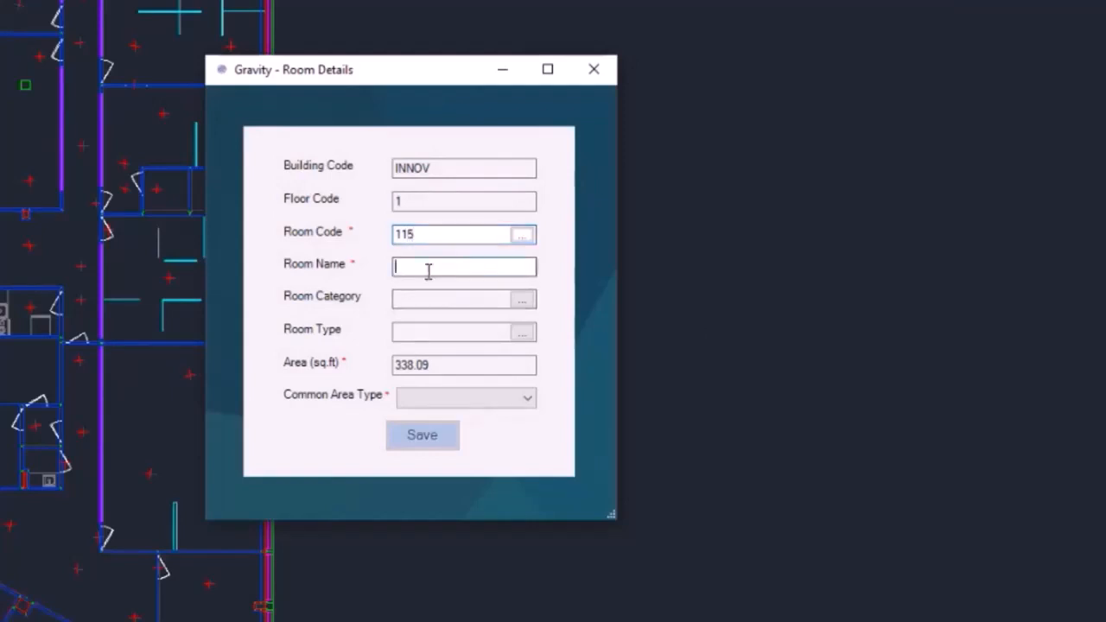
{"action": "type", "text": "First 15"}
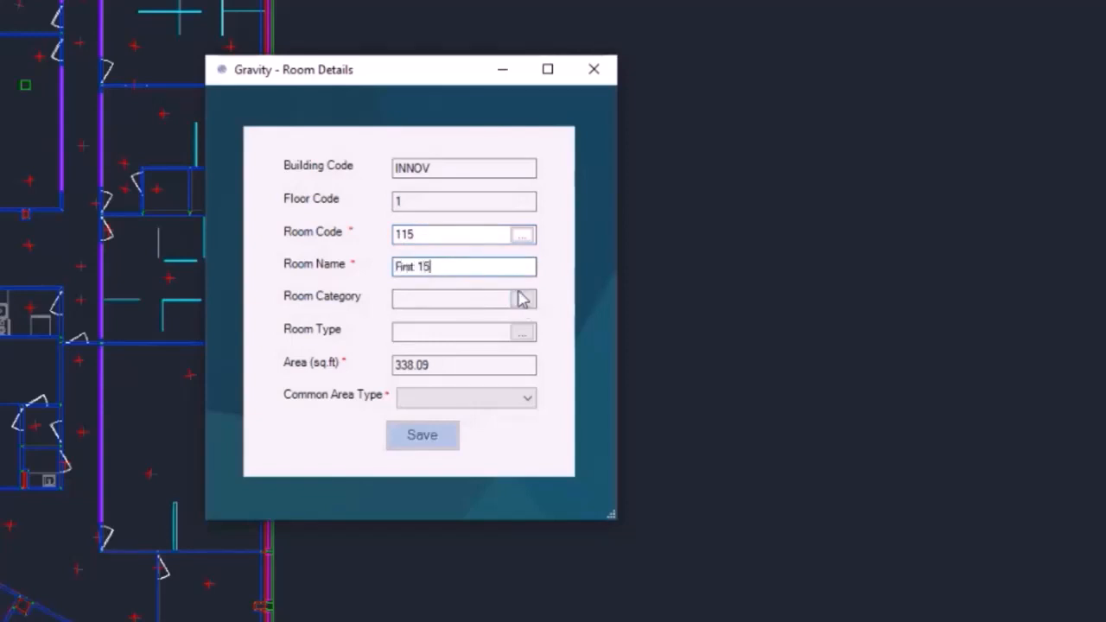
- Set the common area type of room 115 to None, save the room details and dismiss the message
{"action": "left_click", "coordinate": [473, 400]}
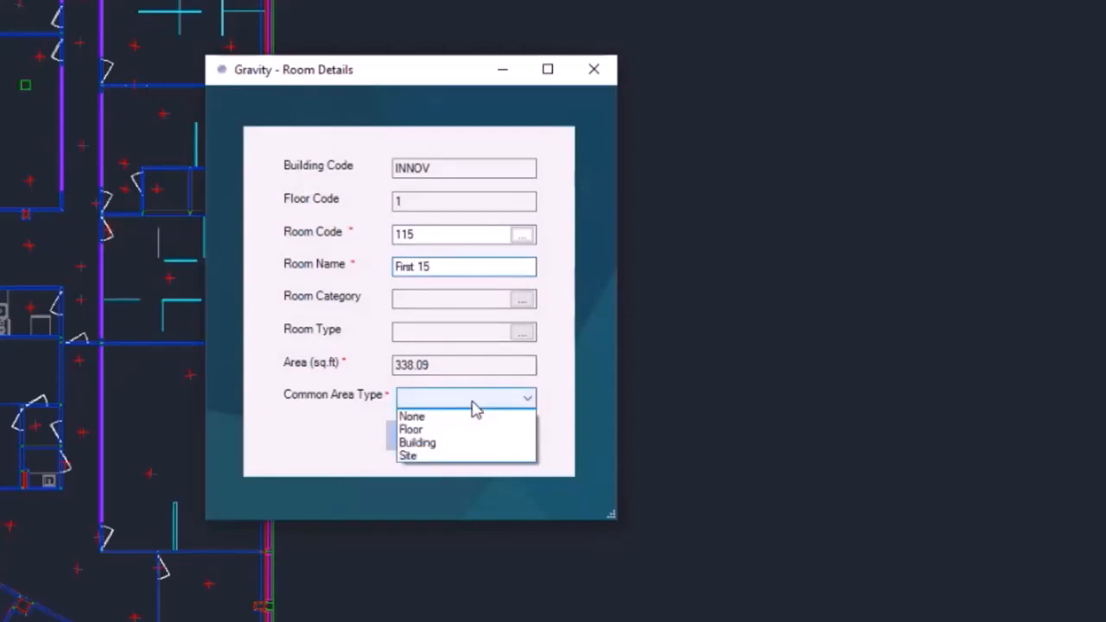
{"action": "left_click", "coordinate": [456, 418]}
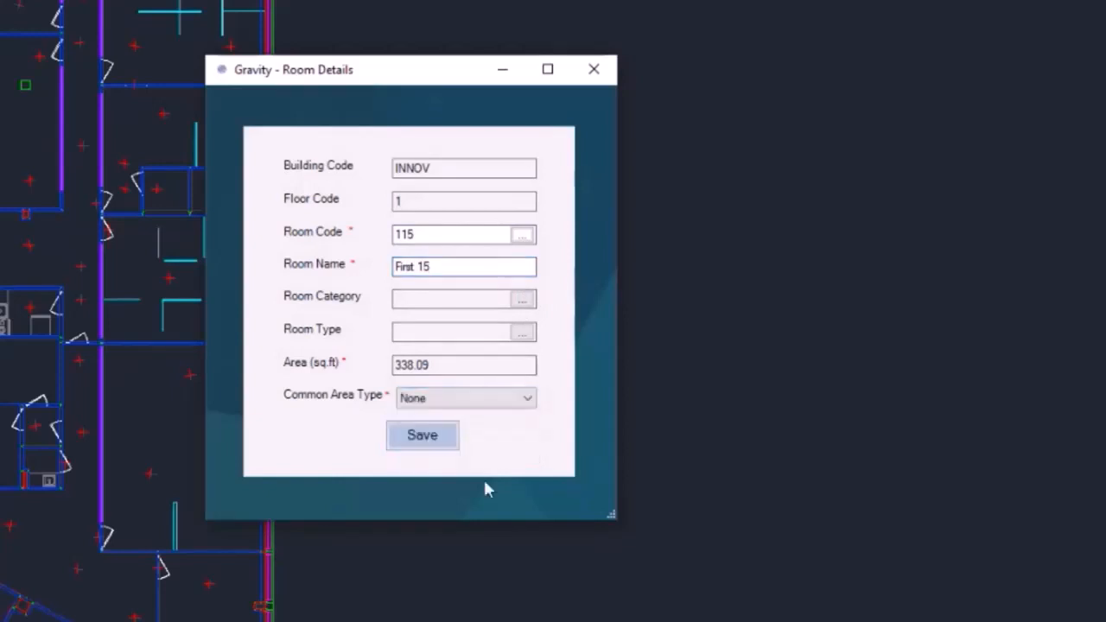
{"action": "left_click", "coordinate": [441, 444]}
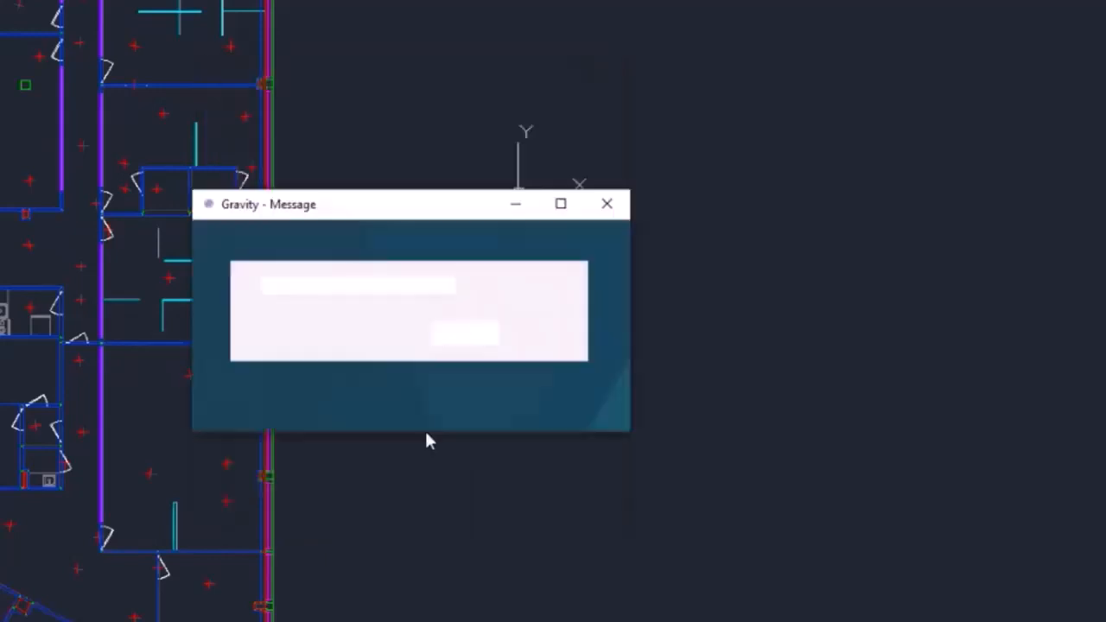
{"action": "left_click", "coordinate": [464, 334]}
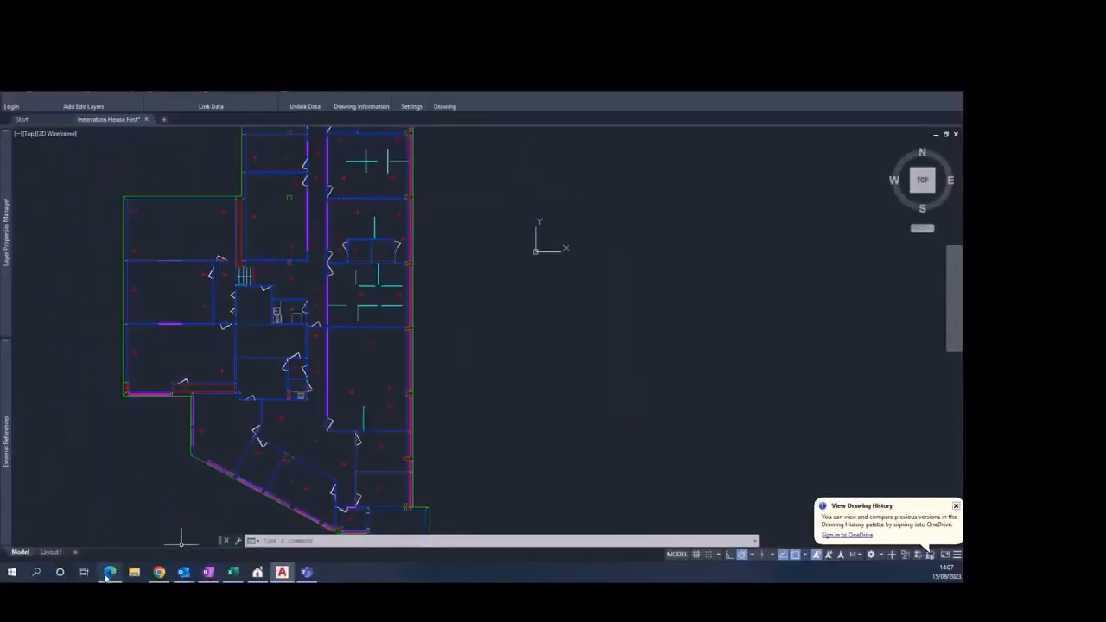
- Switch to Gravity in the browser and reload the room list of INN First Floor to find room 115
{"action": "left_click", "coordinate": [109, 573]}
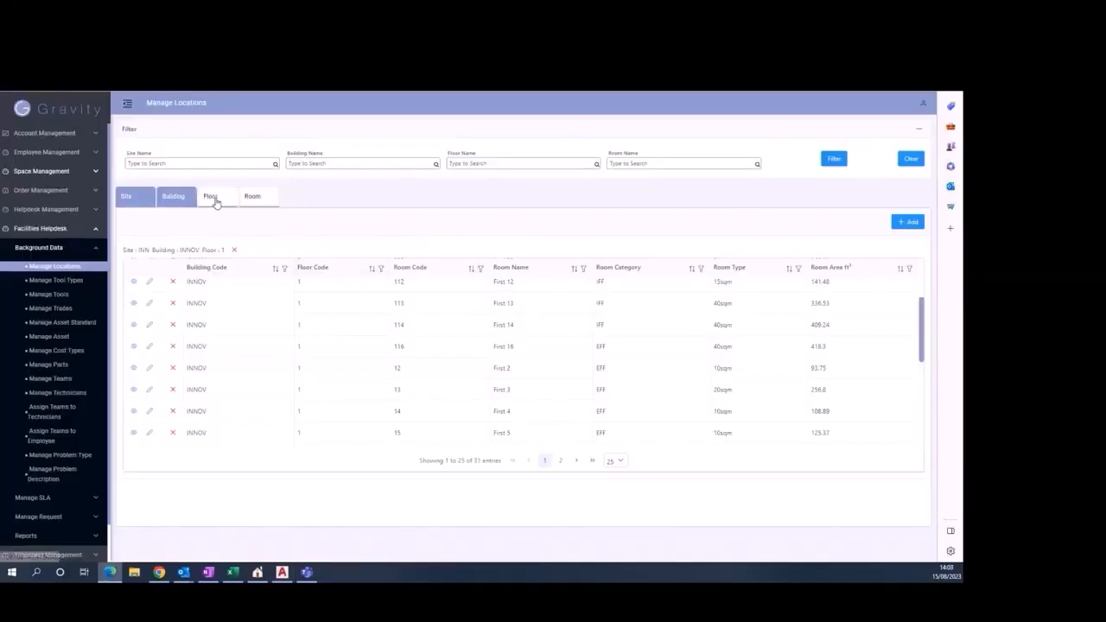
{"action": "left_click", "coordinate": [214, 197]}
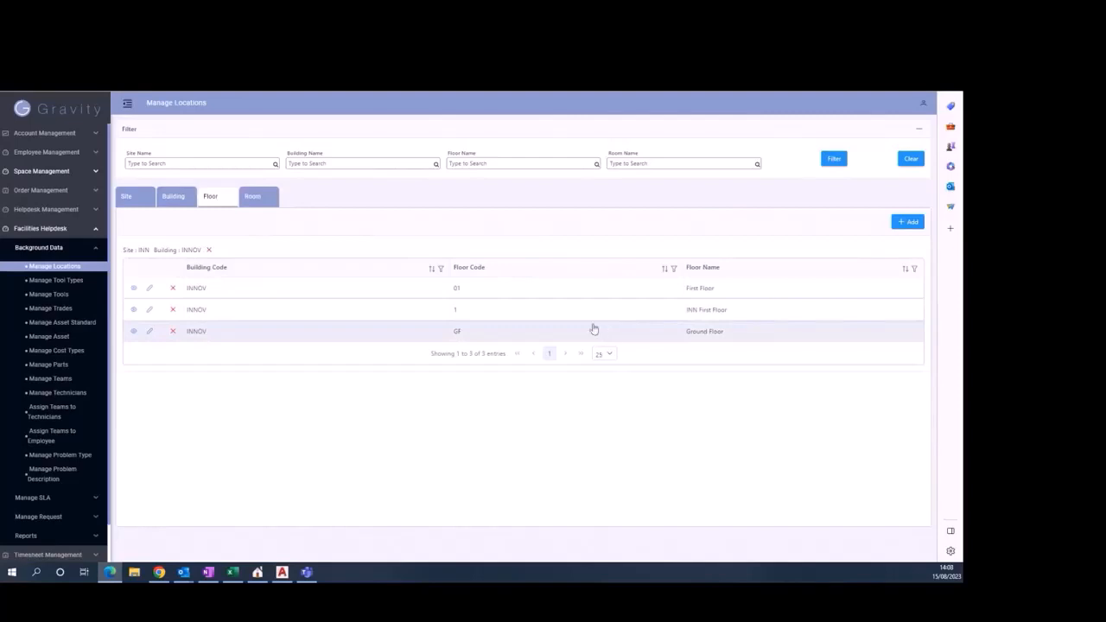
{"action": "left_click", "coordinate": [199, 311]}
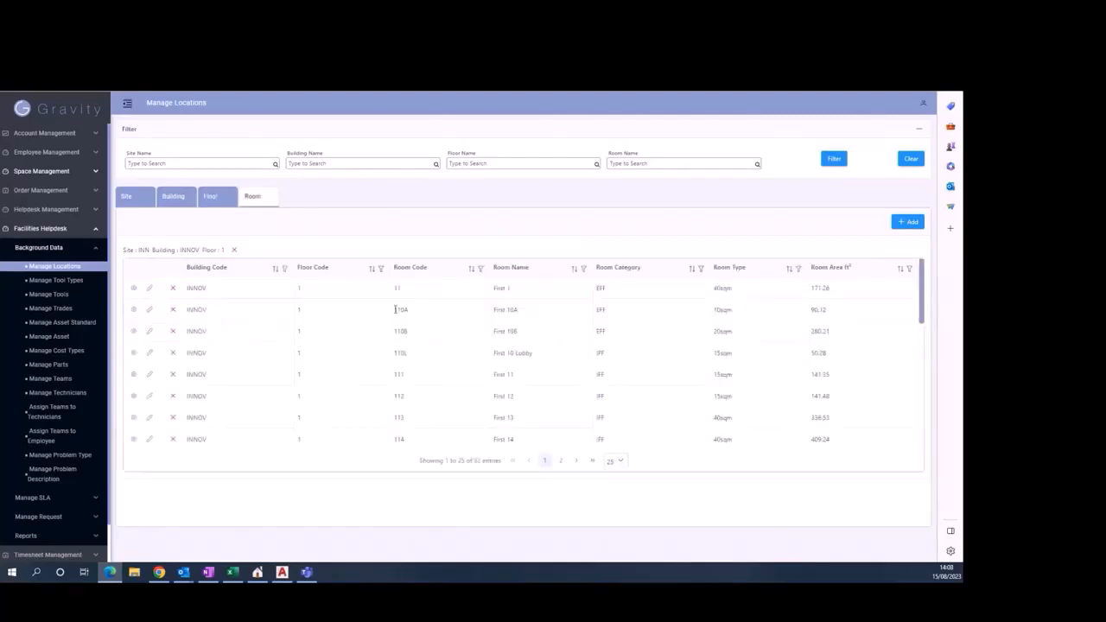
{"action": "scroll", "coordinate": [469, 337], "scroll_direction": "down", "scroll_amount": 2}
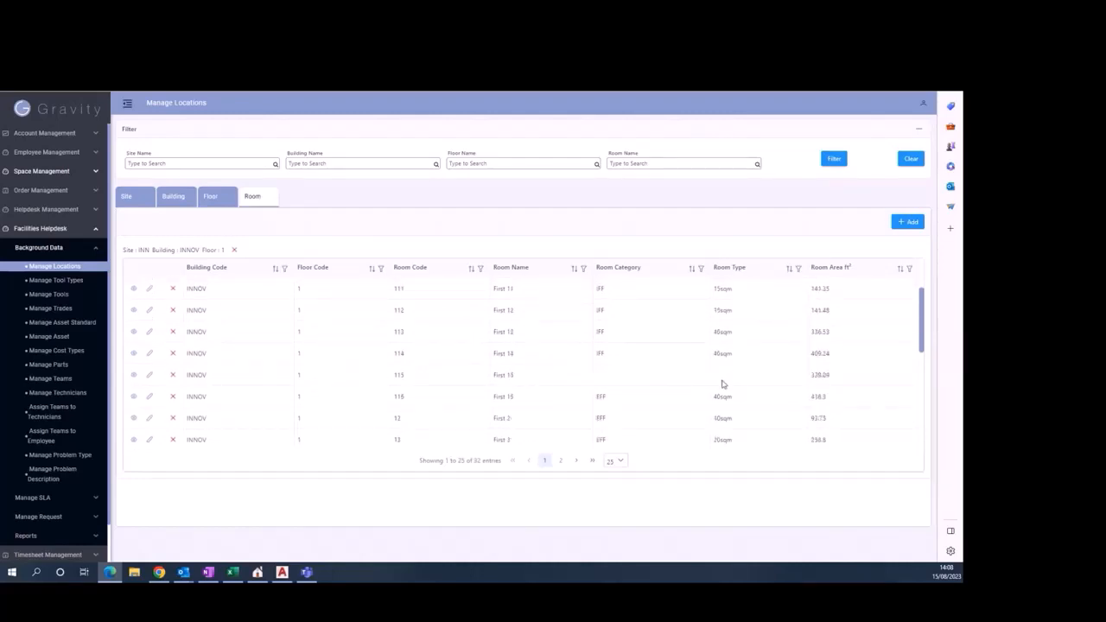
- Edit room 115, setting its room category to IFF - Internal Office, First Floor, No Windows and its room type to 40sqm
{"action": "left_click", "coordinate": [149, 375]}
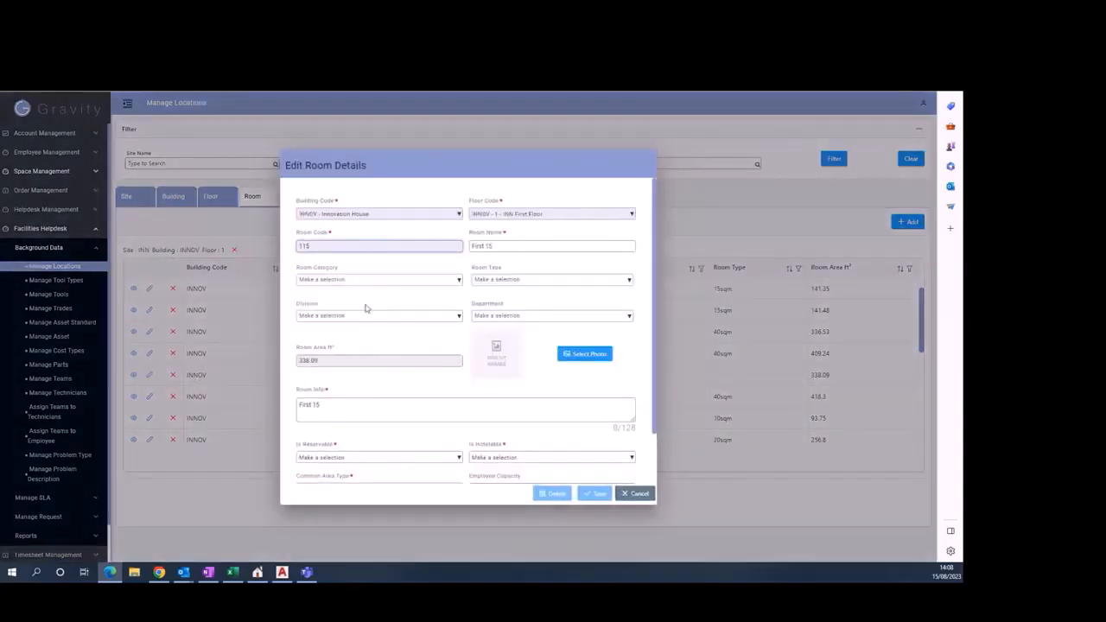
{"action": "left_click", "coordinate": [356, 280]}
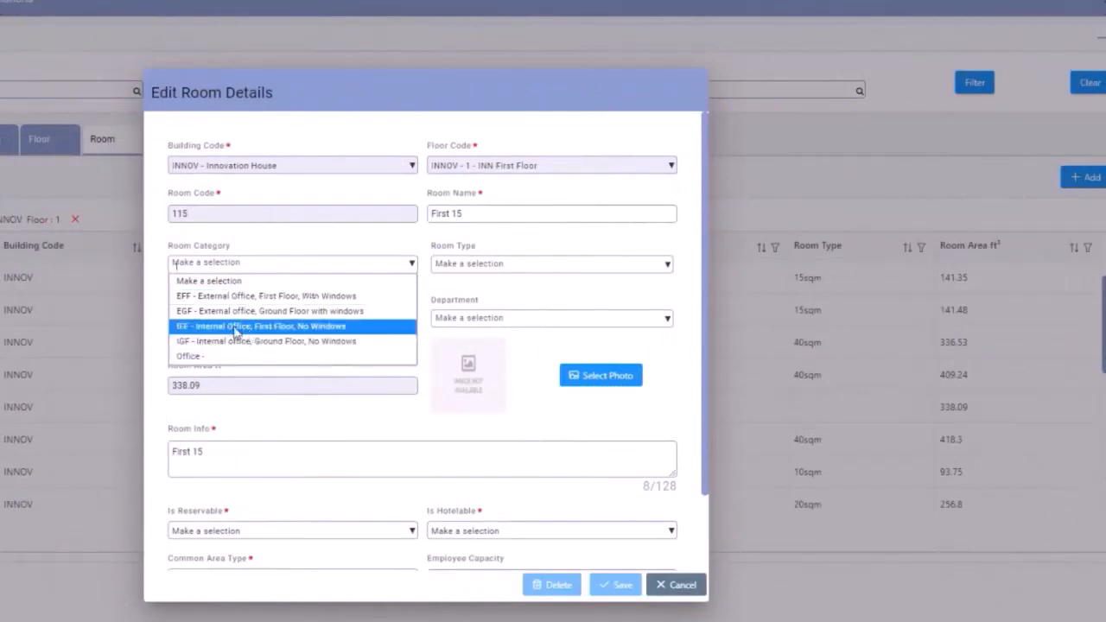
{"action": "left_click", "coordinate": [243, 334]}
{"action": "left_click", "coordinate": [461, 271]}
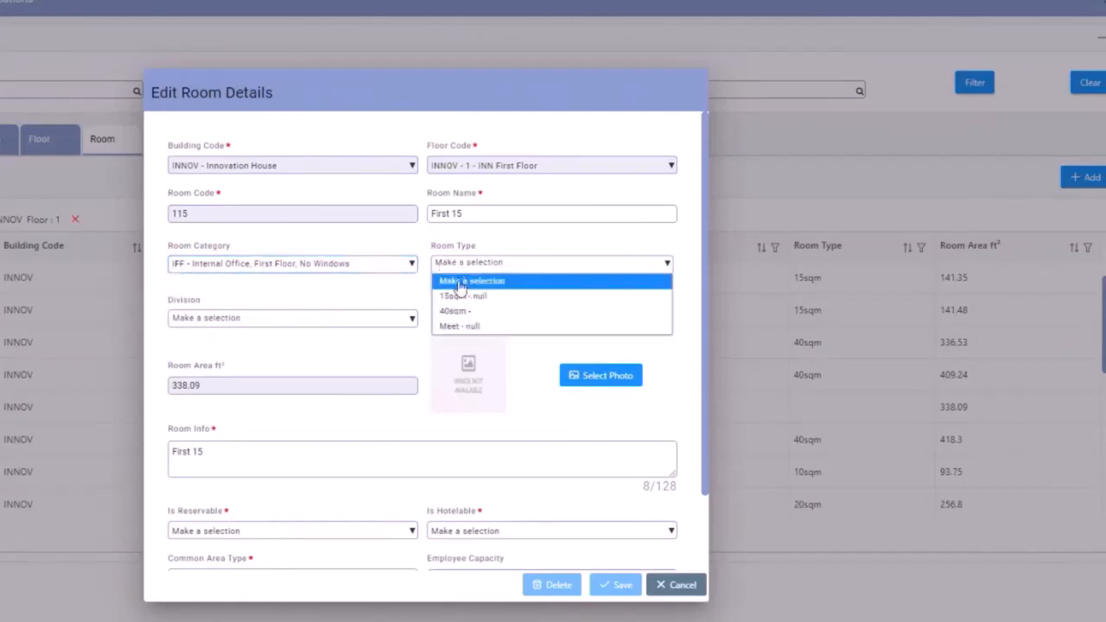
{"action": "left_click", "coordinate": [454, 316]}
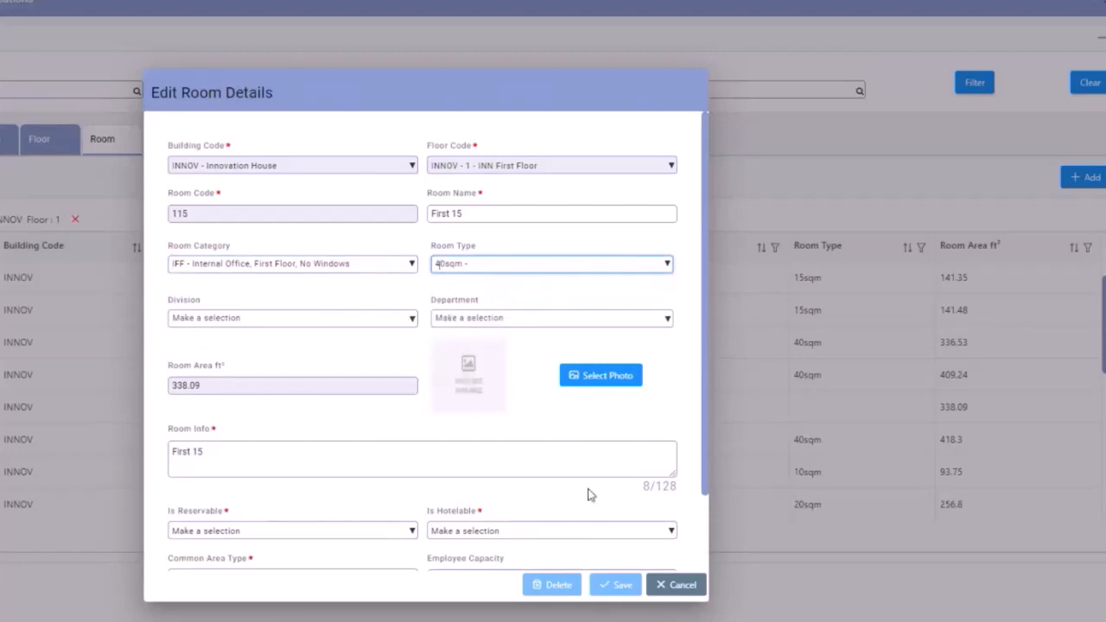
- Mark room 115 as not reservable and not hotelable, and save the room details
{"action": "left_click", "coordinate": [265, 533]}
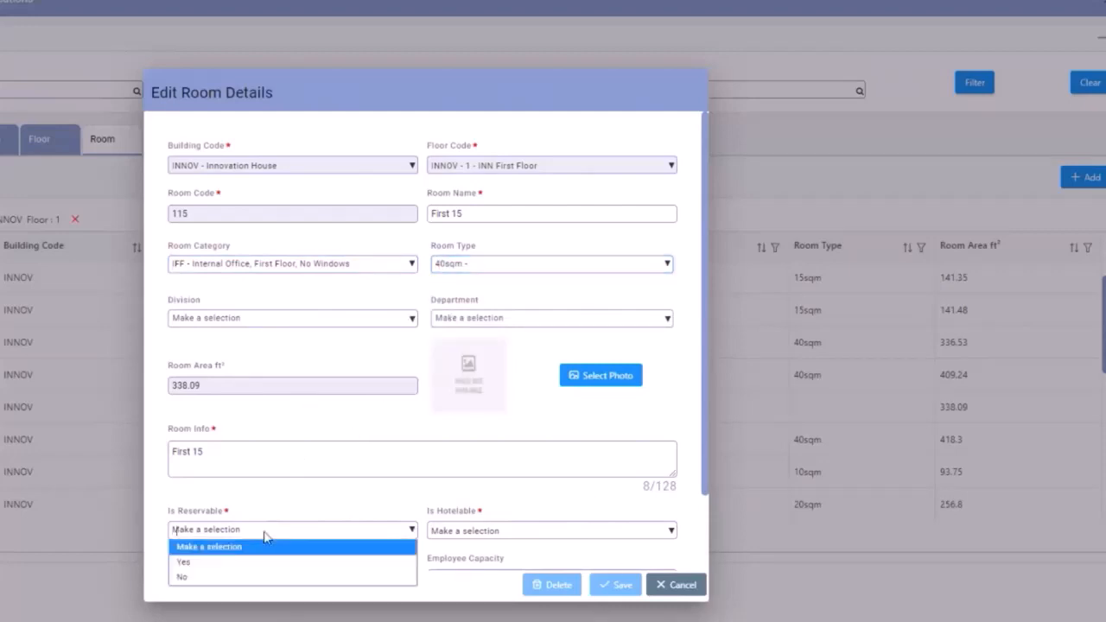
{"action": "left_click", "coordinate": [279, 578]}
{"action": "left_click", "coordinate": [465, 531]}
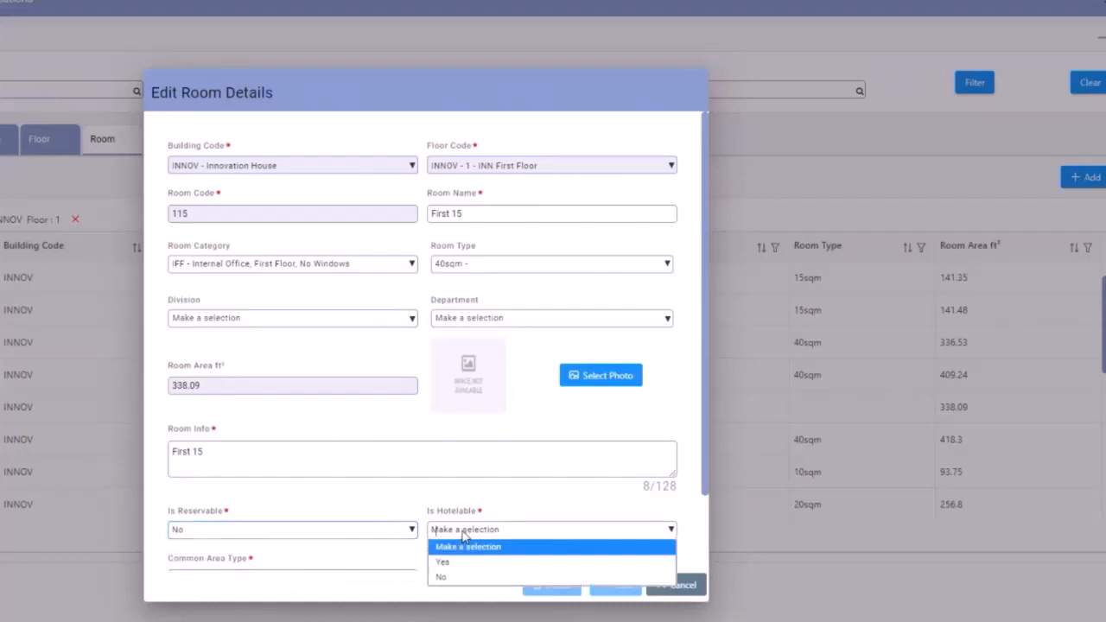
{"action": "left_click", "coordinate": [462, 577]}
{"action": "scroll", "coordinate": [439, 496], "scroll_direction": "down", "scroll_amount": 1}
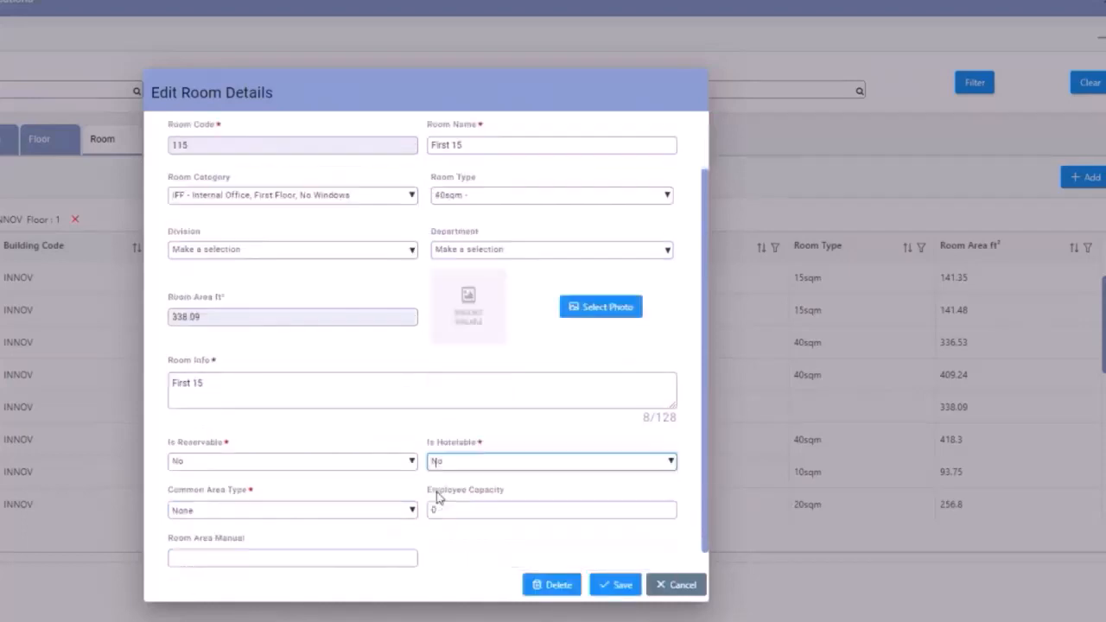
{"action": "scroll", "coordinate": [438, 496], "scroll_direction": "down", "scroll_amount": 1}
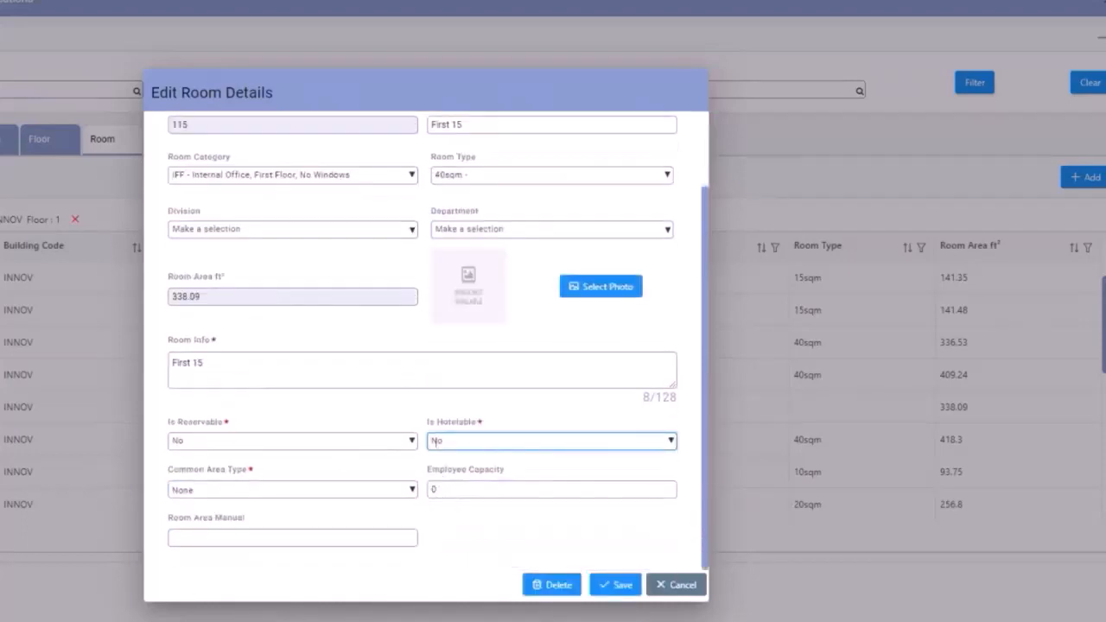
{"action": "left_click", "coordinate": [622, 586]}
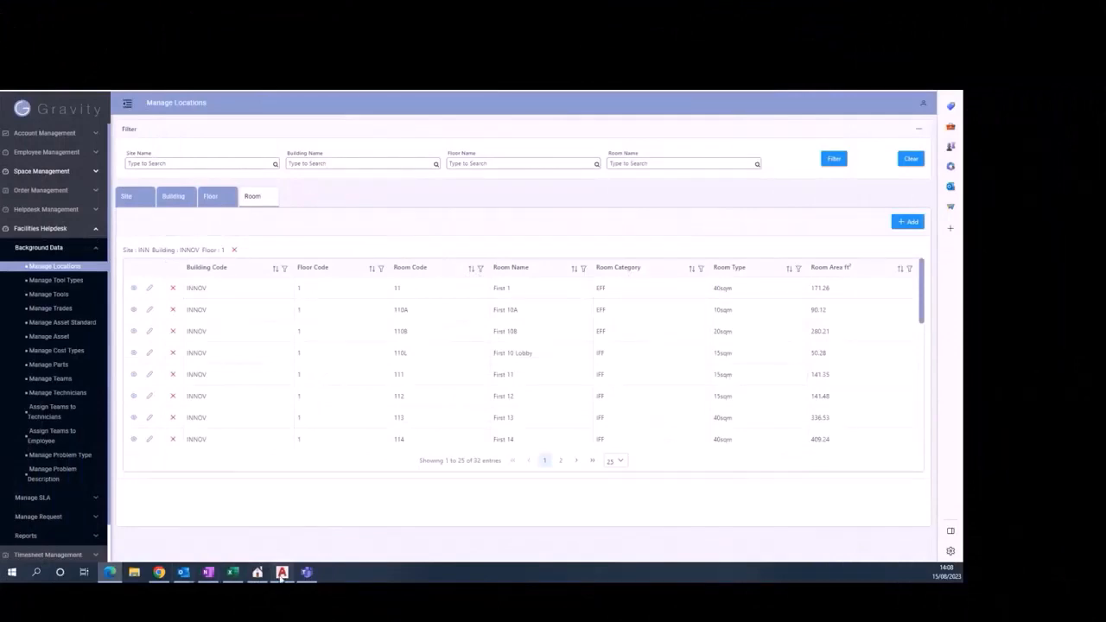
- Switch to the AutoCAD drawing, check the Gravity room details of room 115 for category and type, and close them
{"action": "left_click", "coordinate": [282, 573]}
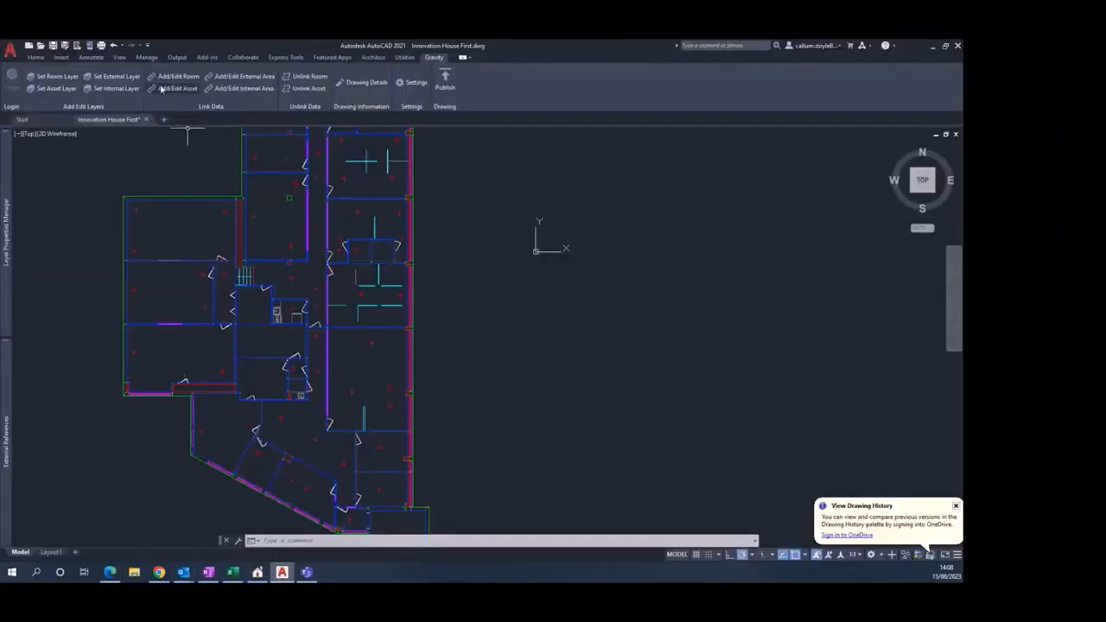
{"action": "left_click", "coordinate": [196, 262]}
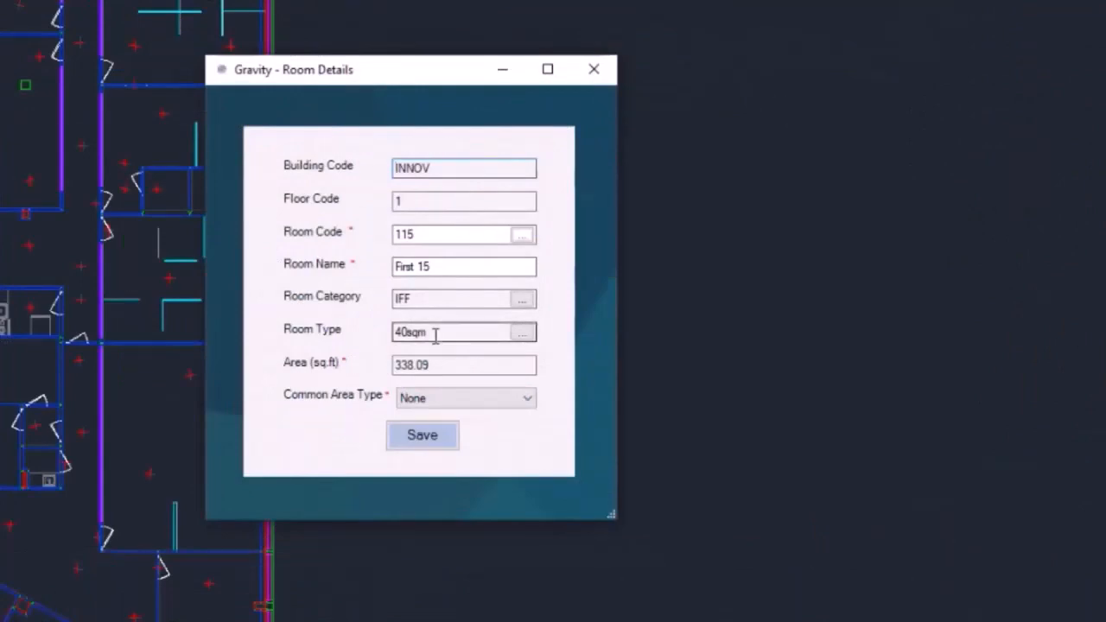
{"action": "left_click", "coordinate": [593, 74]}
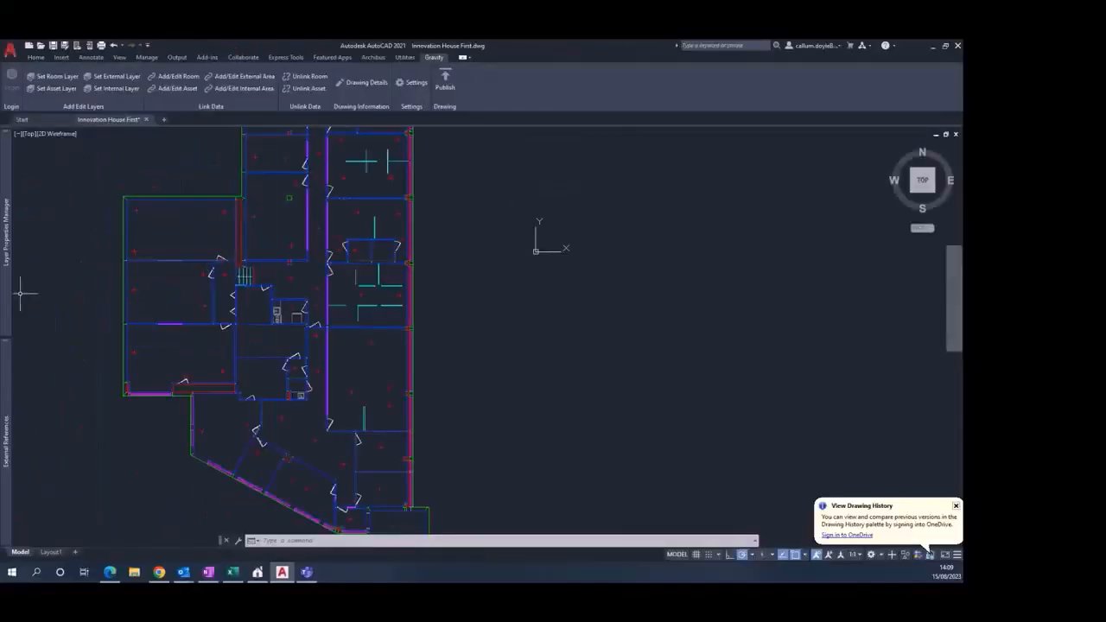
- Switch back to Gravity, start logging a facilities helpdesk request, and view the requester's location on the floor plan before closing it
{"action": "key", "text": "alt+Tab"}
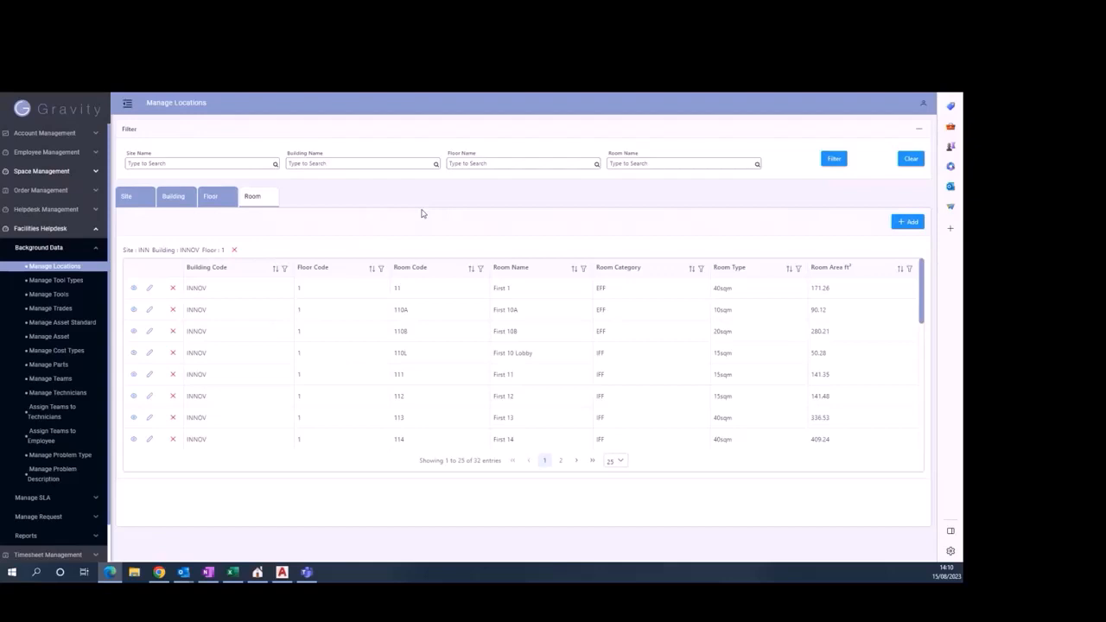
{"action": "left_click", "coordinate": [38, 516]}
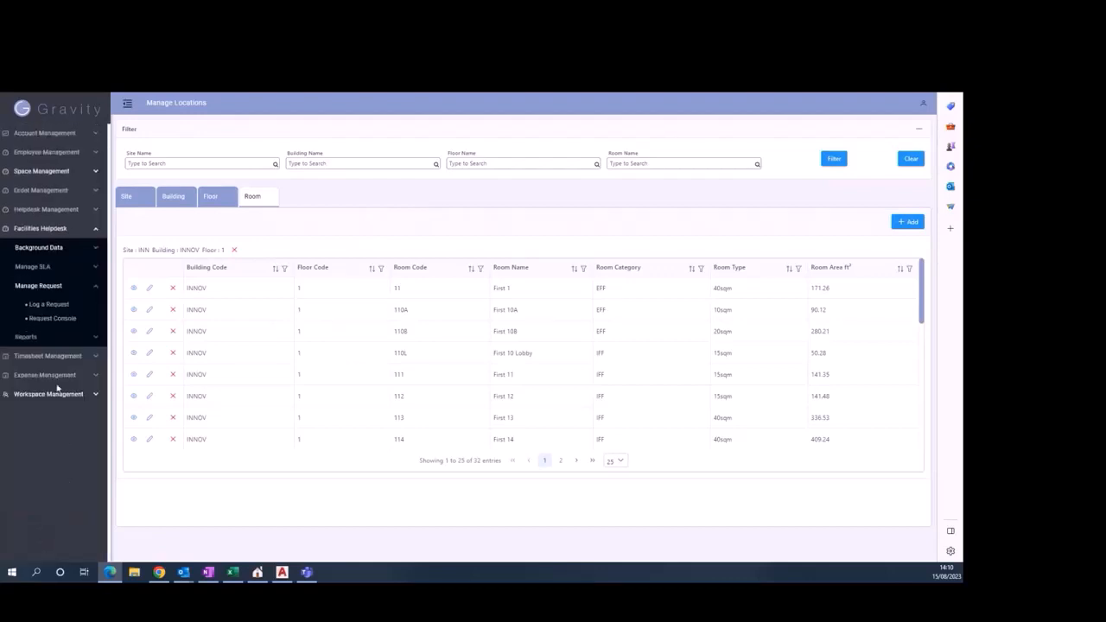
{"action": "left_click", "coordinate": [50, 304]}
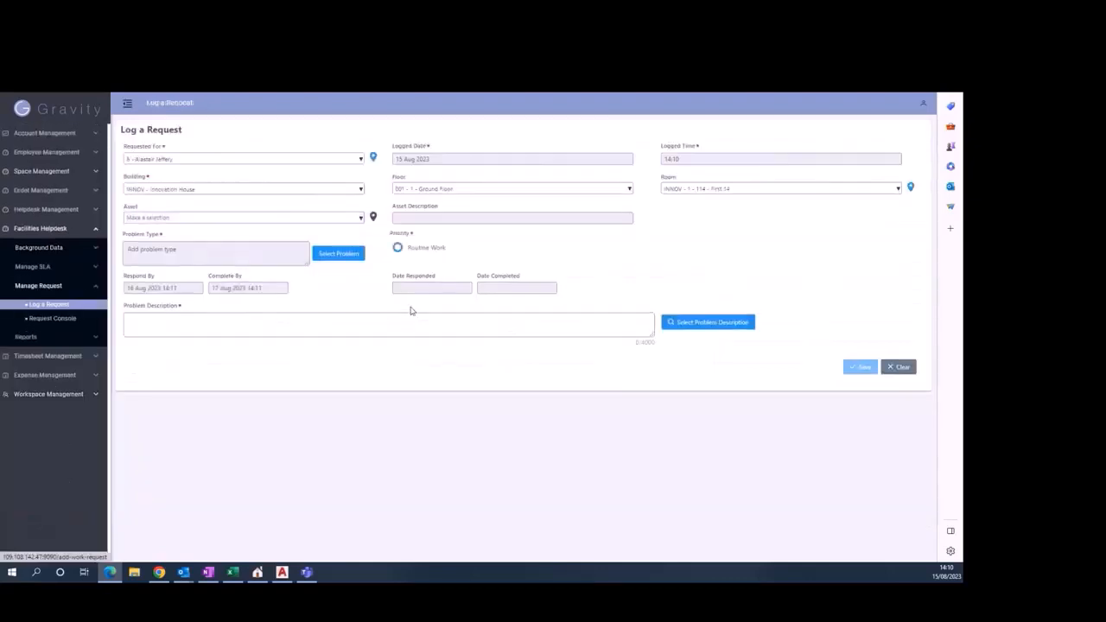
{"action": "left_click", "coordinate": [373, 158]}
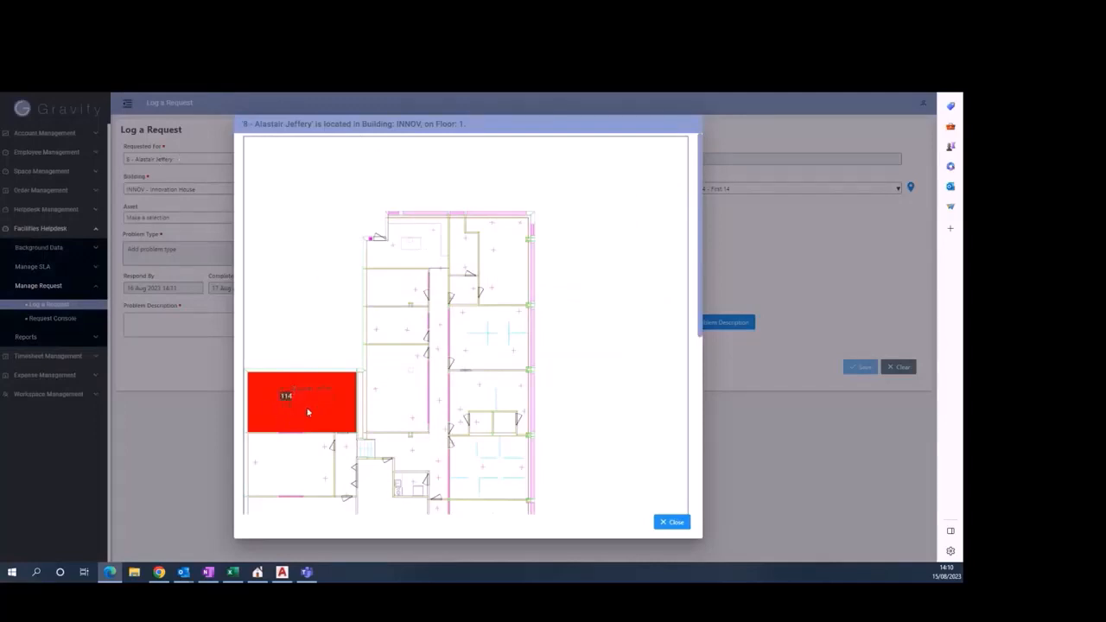
{"action": "left_click", "coordinate": [662, 526]}
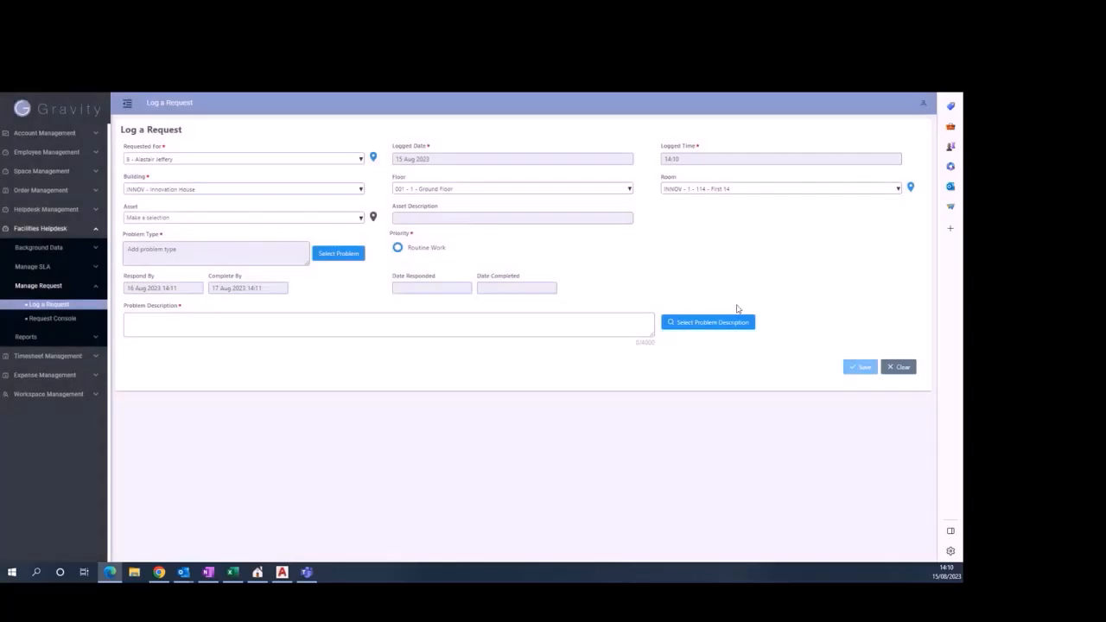
- Set the request's room to INNOV - 1 - 17 - First 7, view its location on the floor plan, and close the plan
{"action": "left_click", "coordinate": [898, 189]}
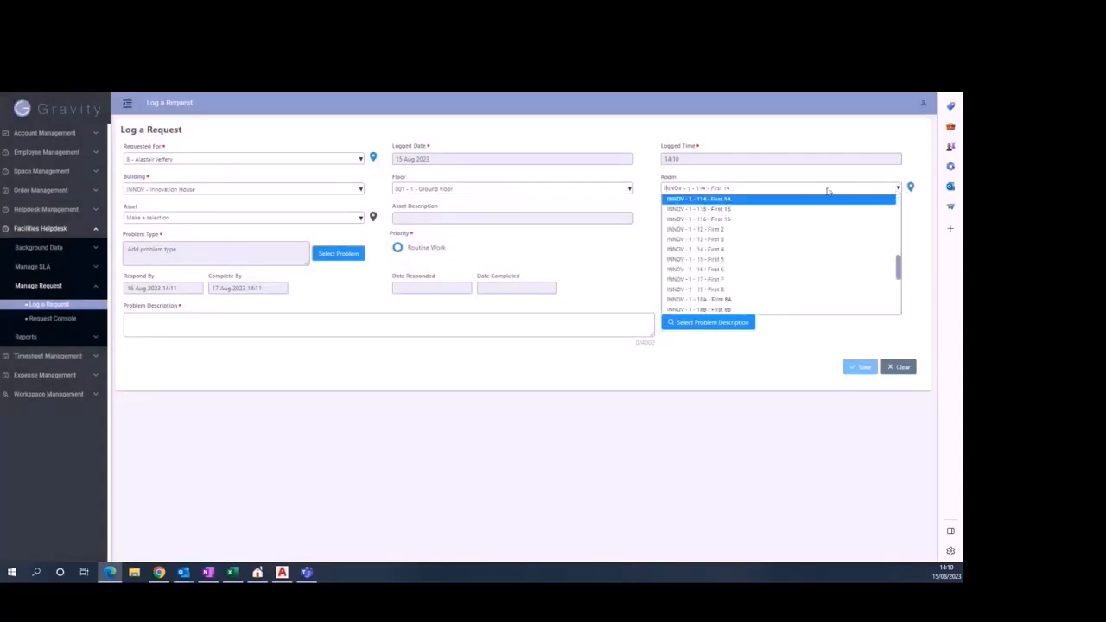
{"action": "left_click", "coordinate": [733, 279]}
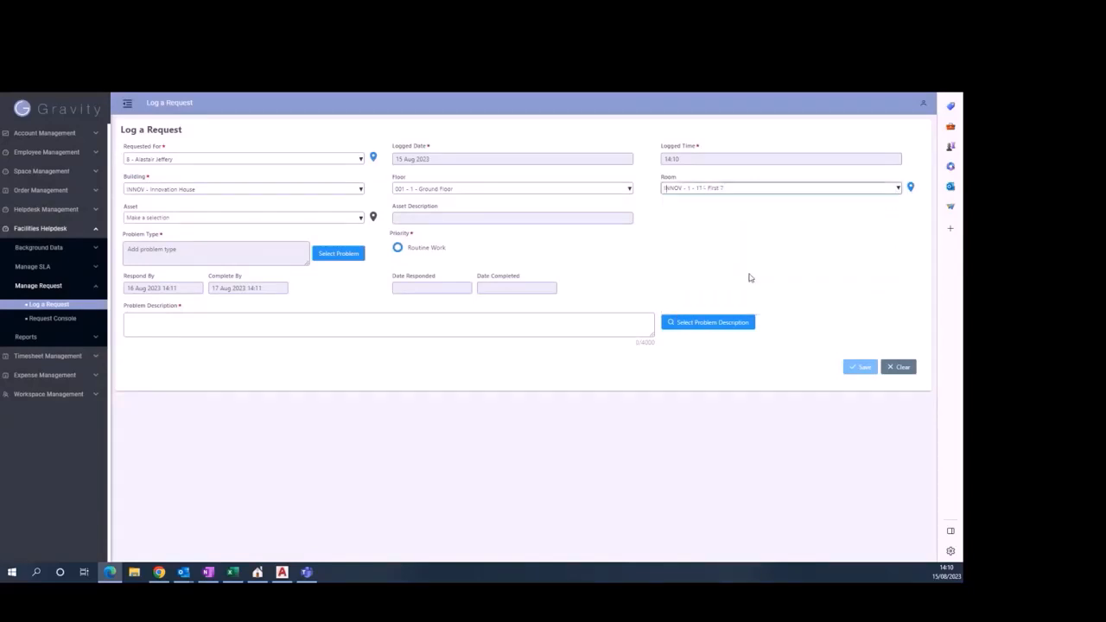
{"action": "left_click", "coordinate": [911, 188]}
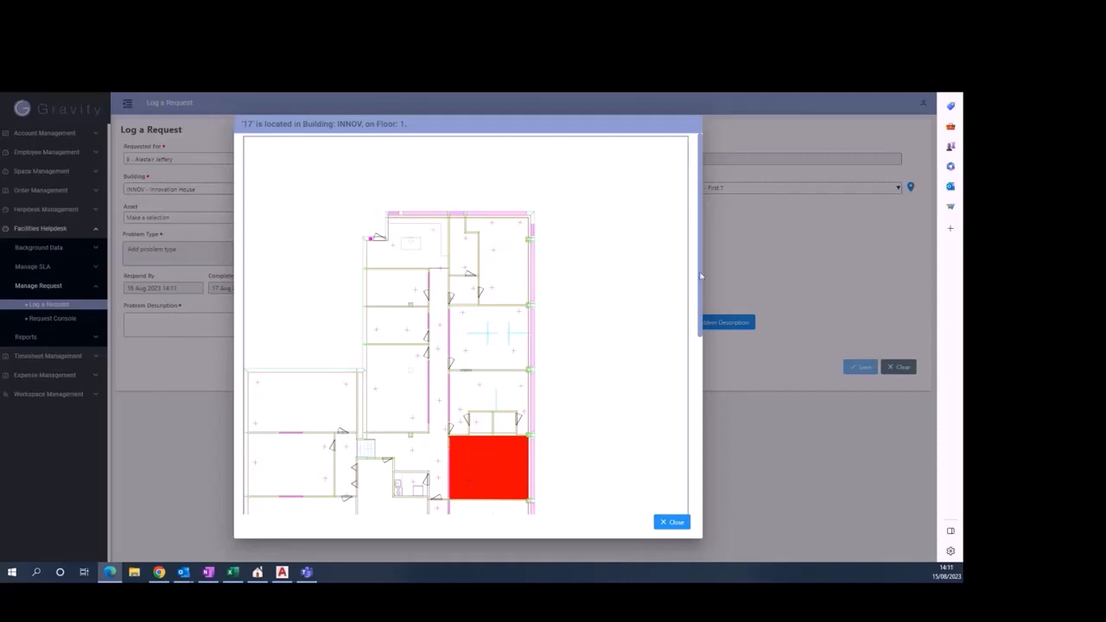
{"action": "left_click_drag", "start_coordinate": [701, 277], "coordinate": [699, 355]}
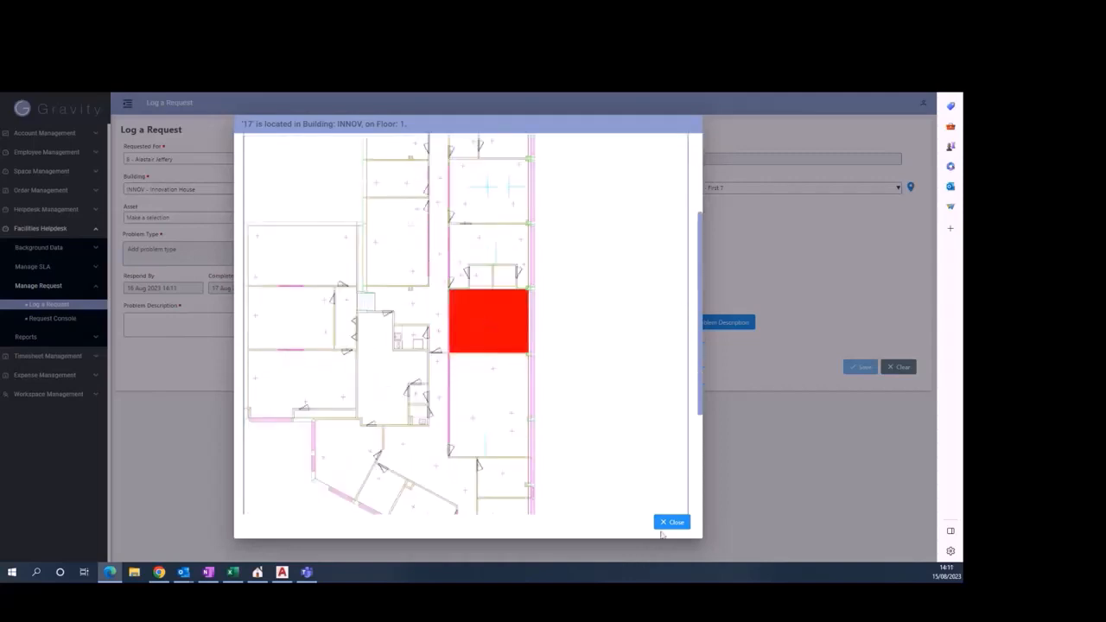
{"action": "left_click", "coordinate": [671, 522]}
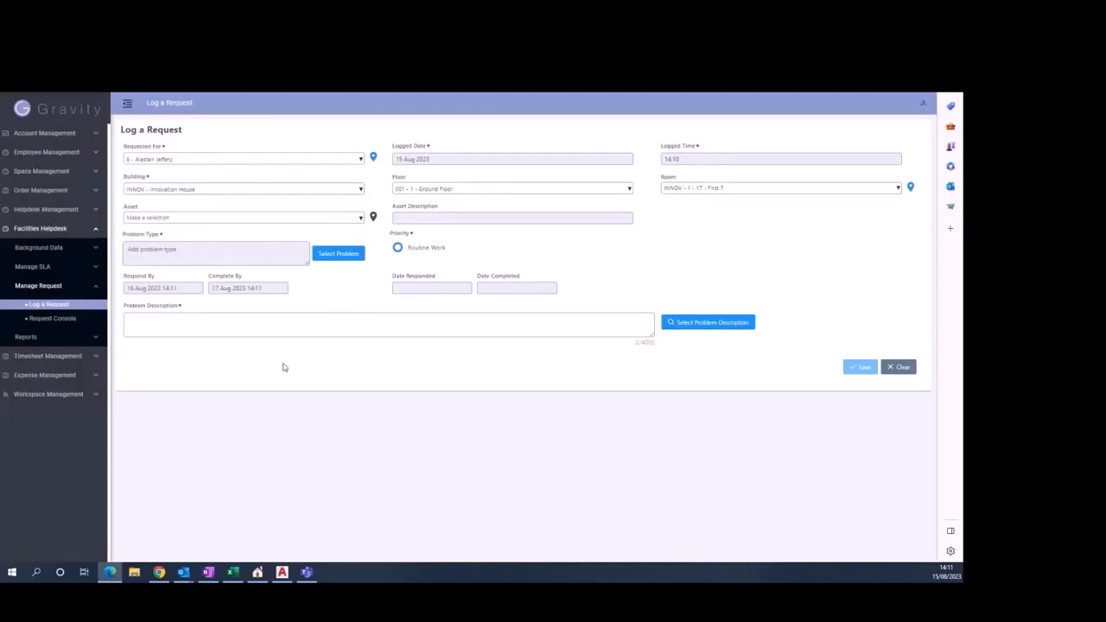